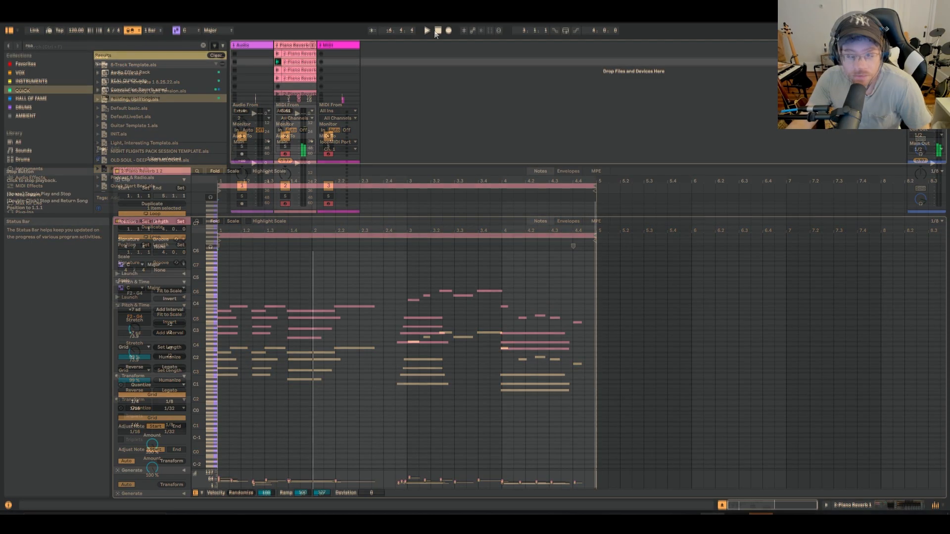
Play the piano clip, then select all its notes and fit them to the C Major scale
click(426, 32)
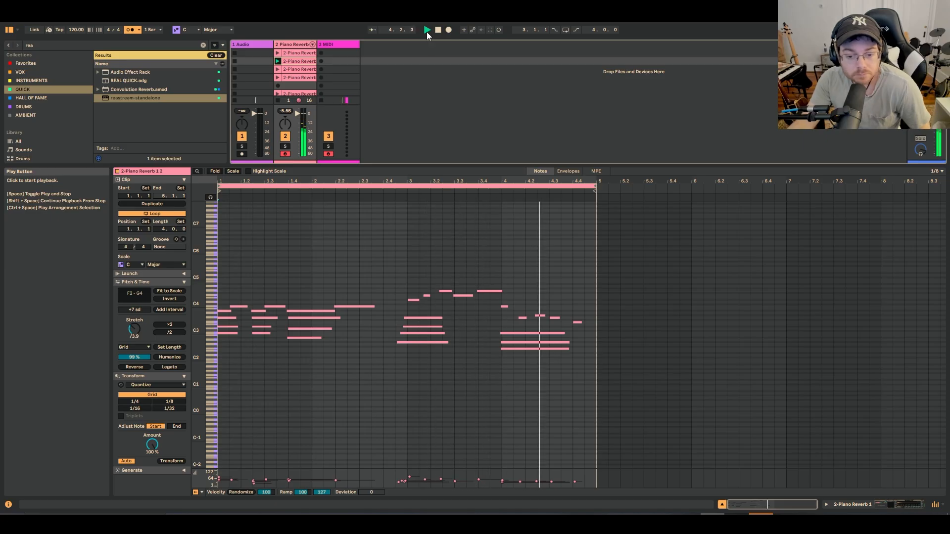
key(space)
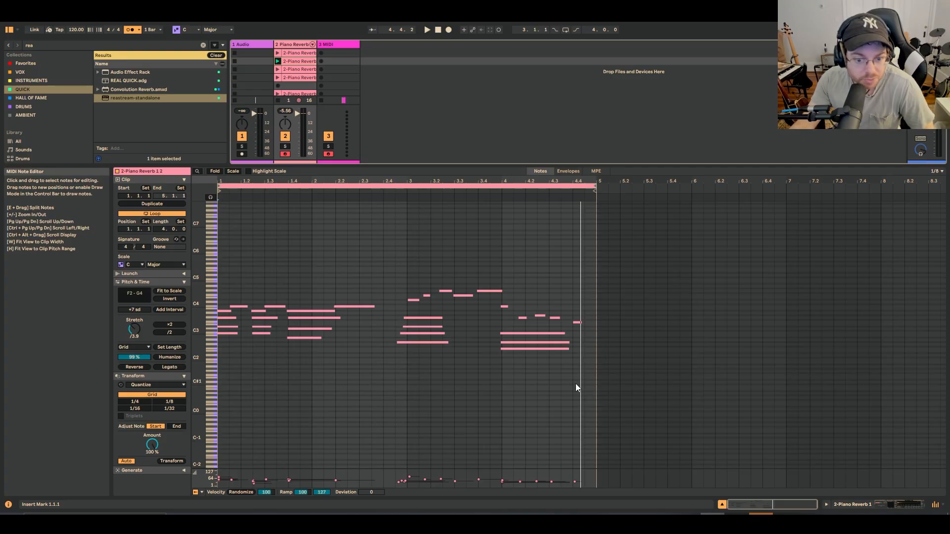
drag(585, 375, 213, 255)
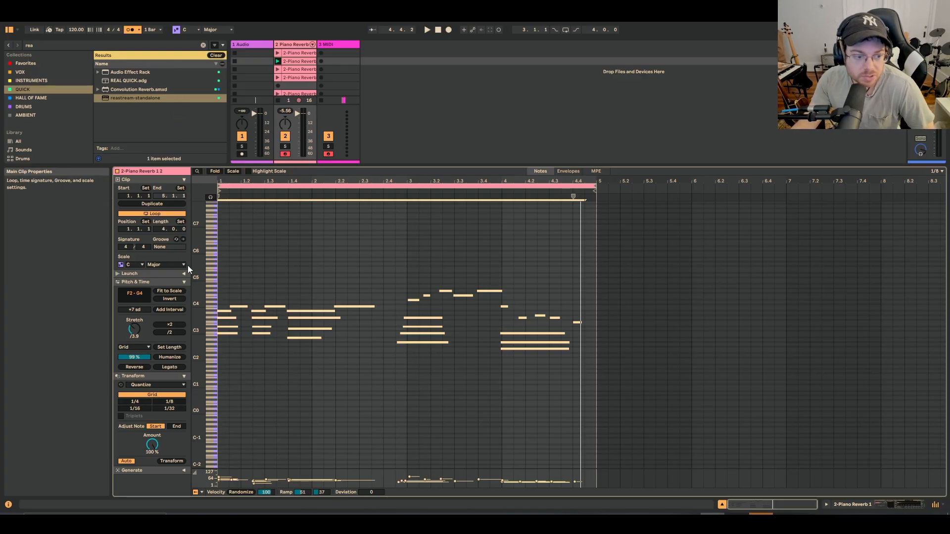
click(180, 290)
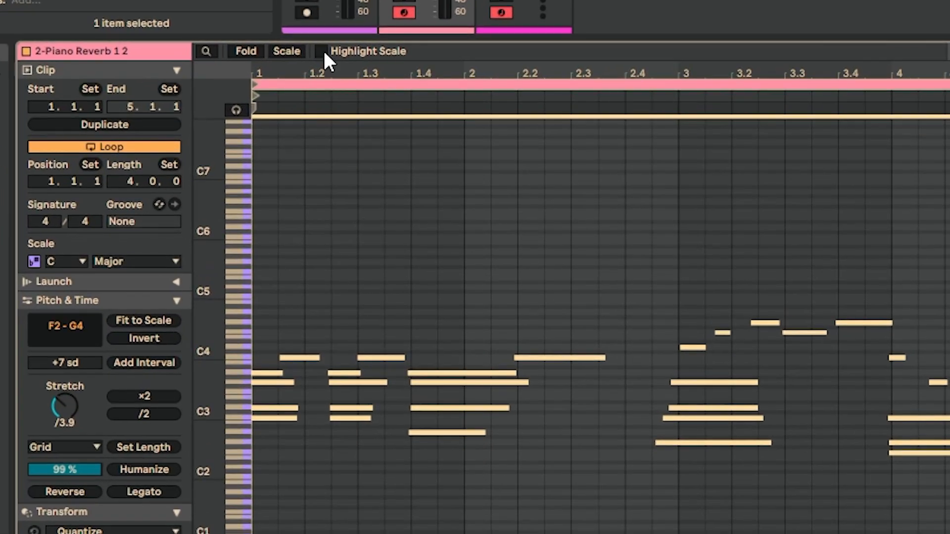
Inspect the notes with scale highlighting and scale folding temporarily enabled, then play the clip in the full note view
click(248, 171)
click(298, 52)
scroll(459, 402, down, 6)
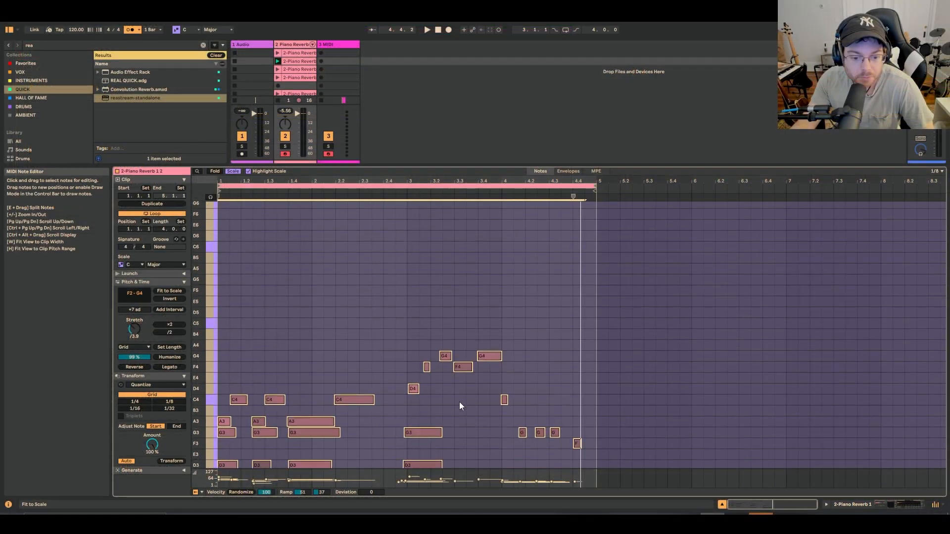
scroll(460, 405, down, 2)
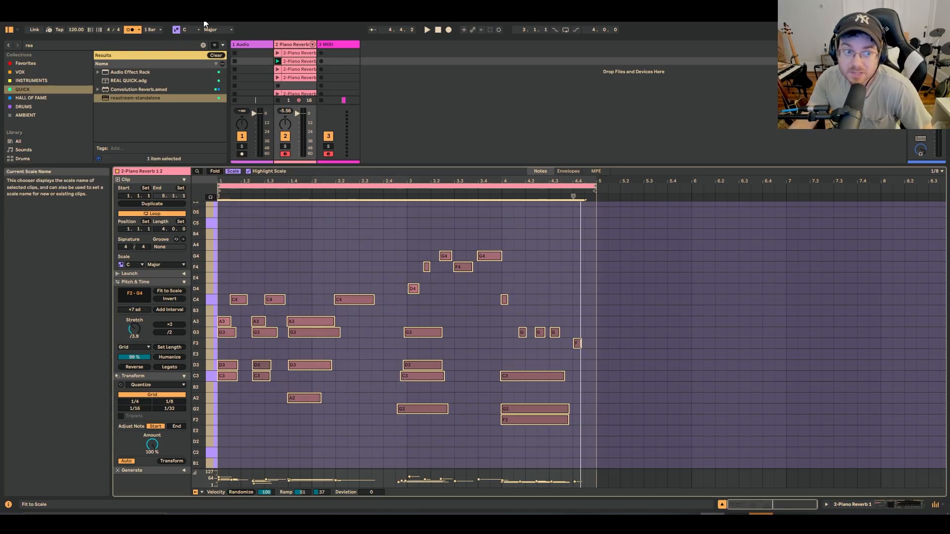
click(232, 171)
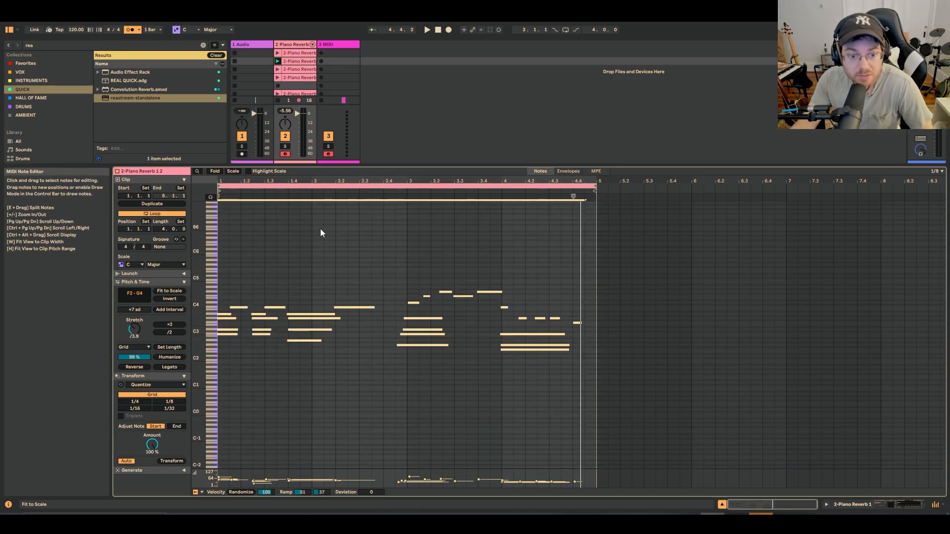
click(426, 29)
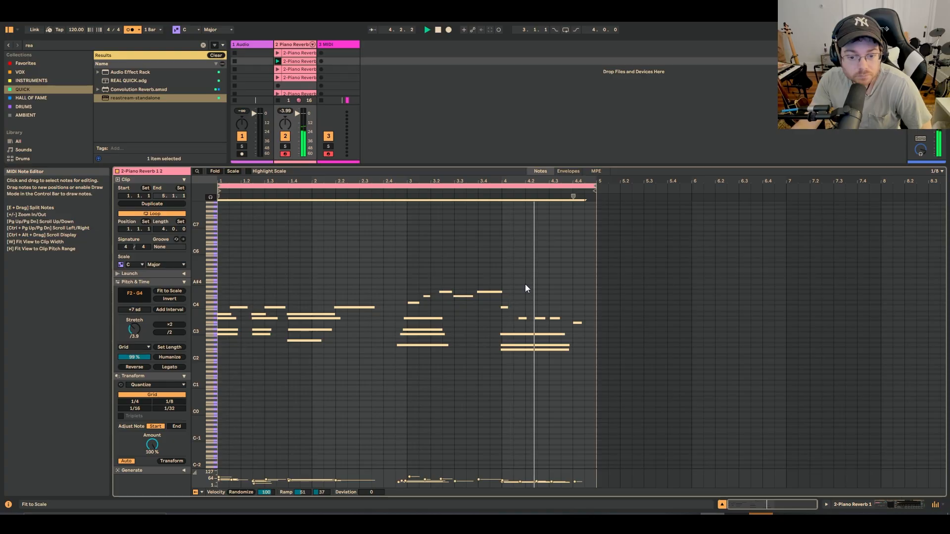
key(space)
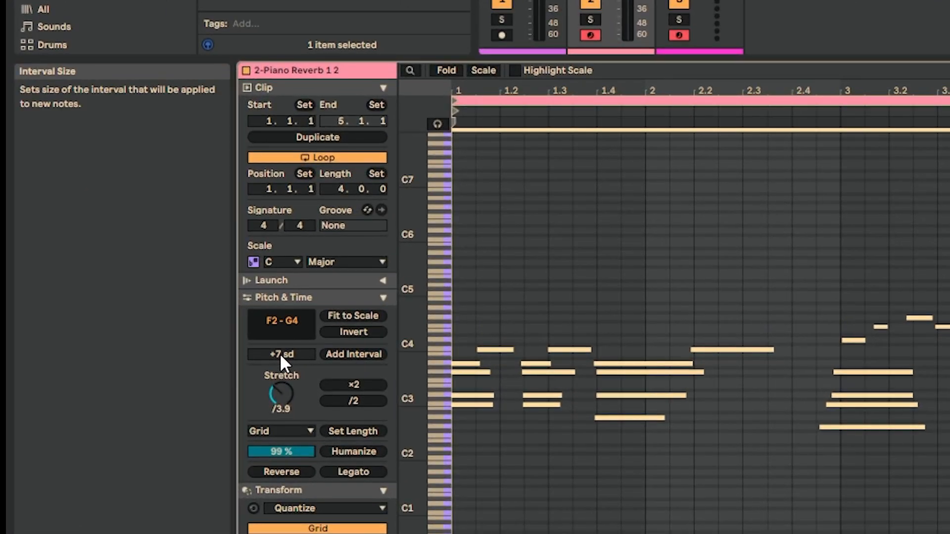
Add notes at an interval of +7 scale degrees to the selected notes and play the clip
double_click(134, 310)
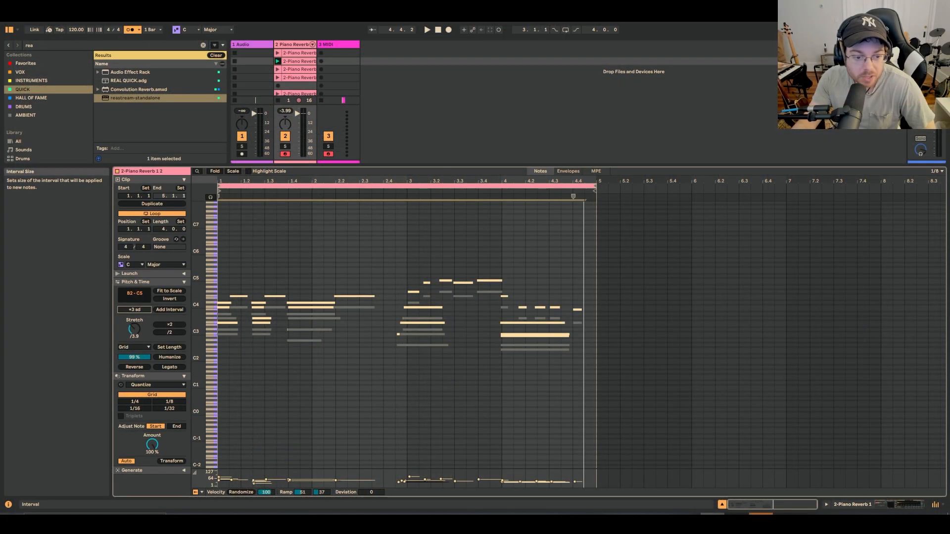
drag(282, 354, 282, 341)
drag(134, 310, 134, 304)
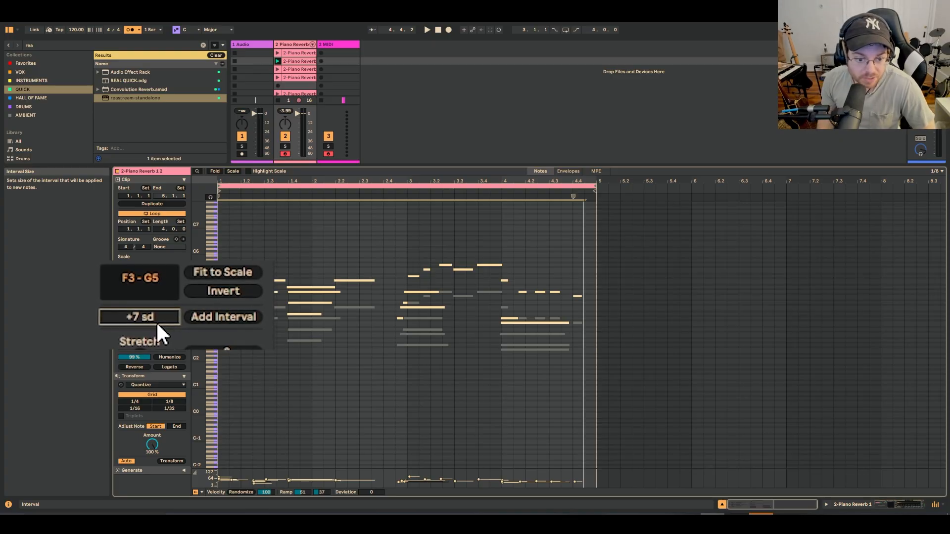
click(427, 30)
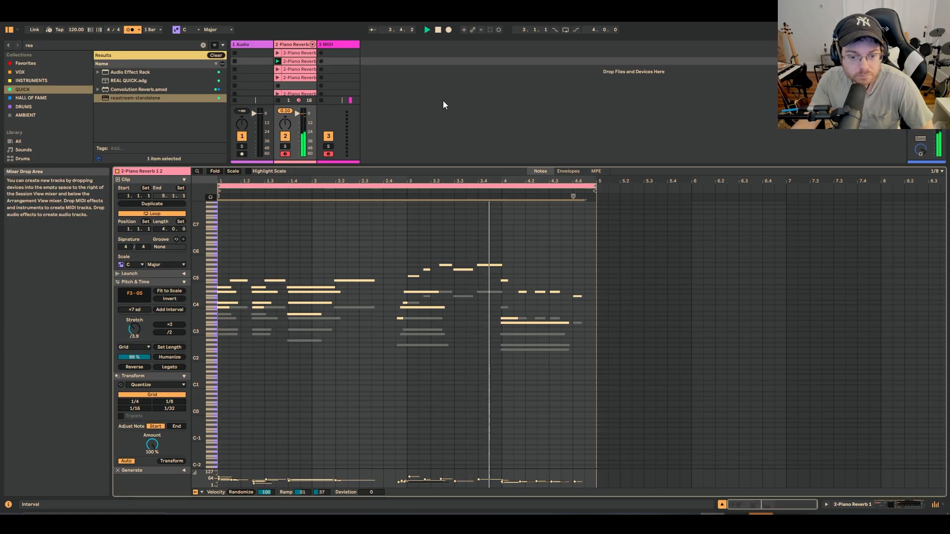
click(438, 31)
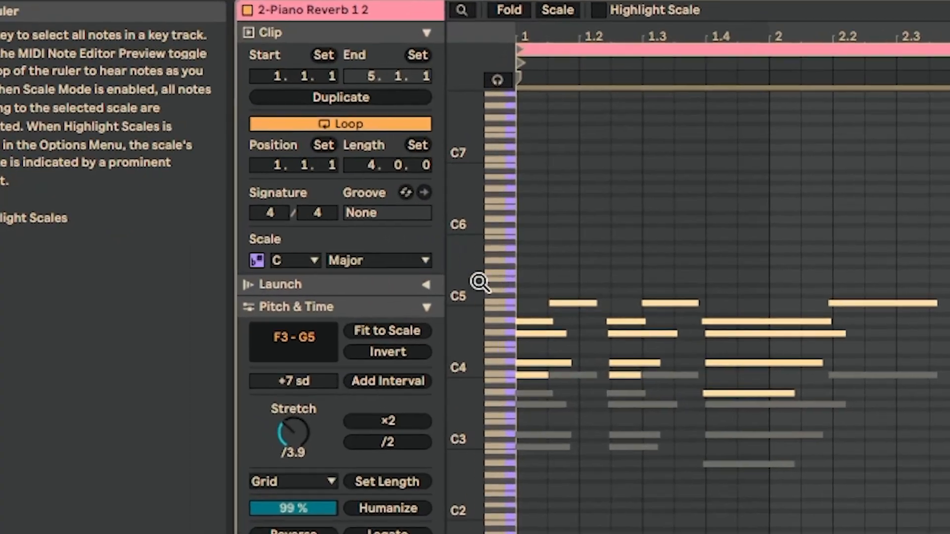
Add two more layers of notes at the +7 scale degree interval, playing the clip after each one
click(405, 381)
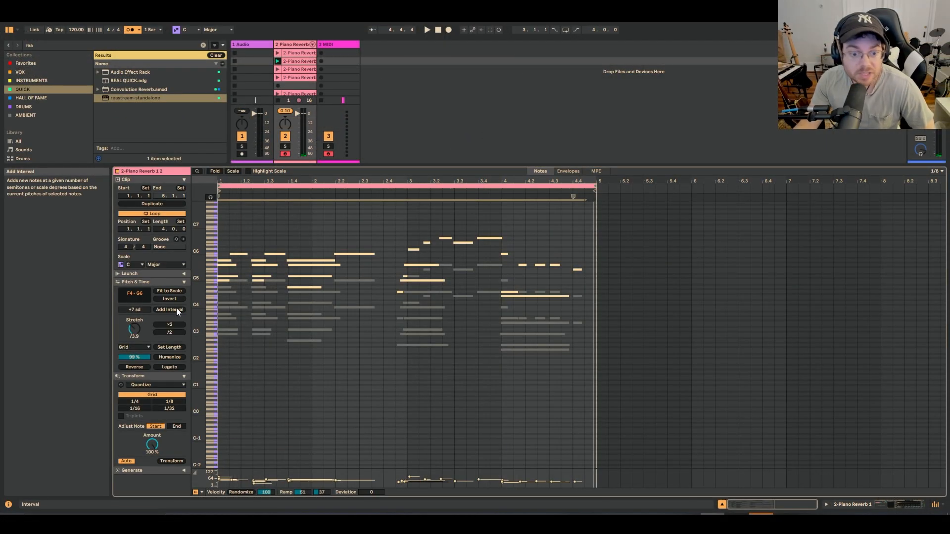
key(space)
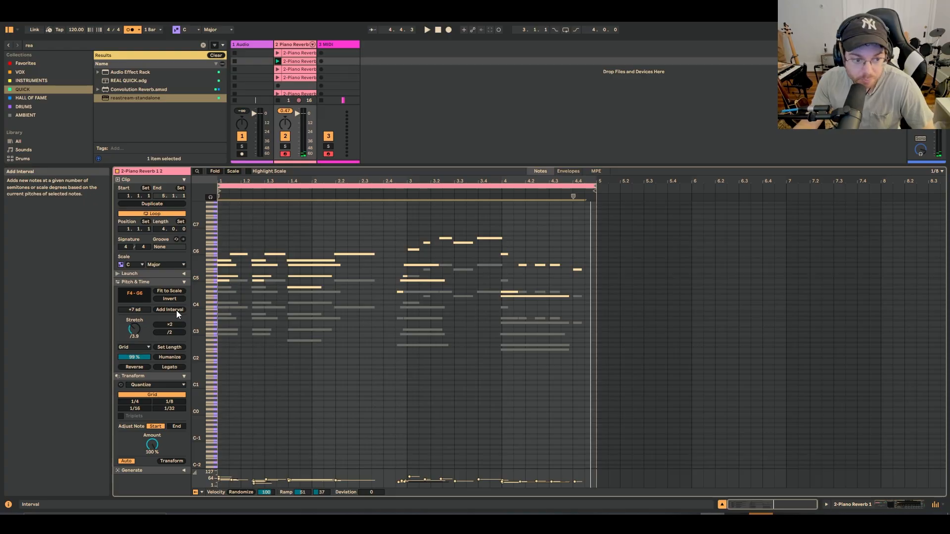
click(175, 310)
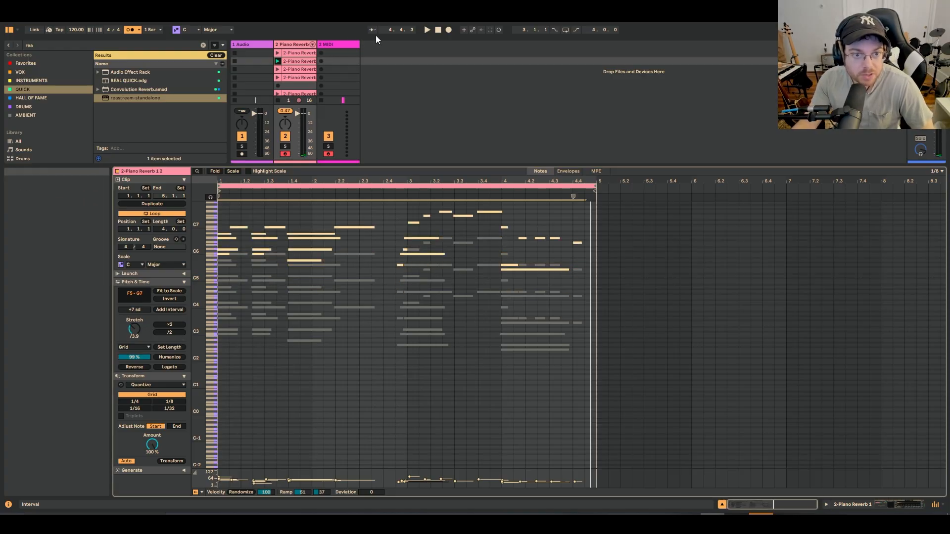
click(426, 30)
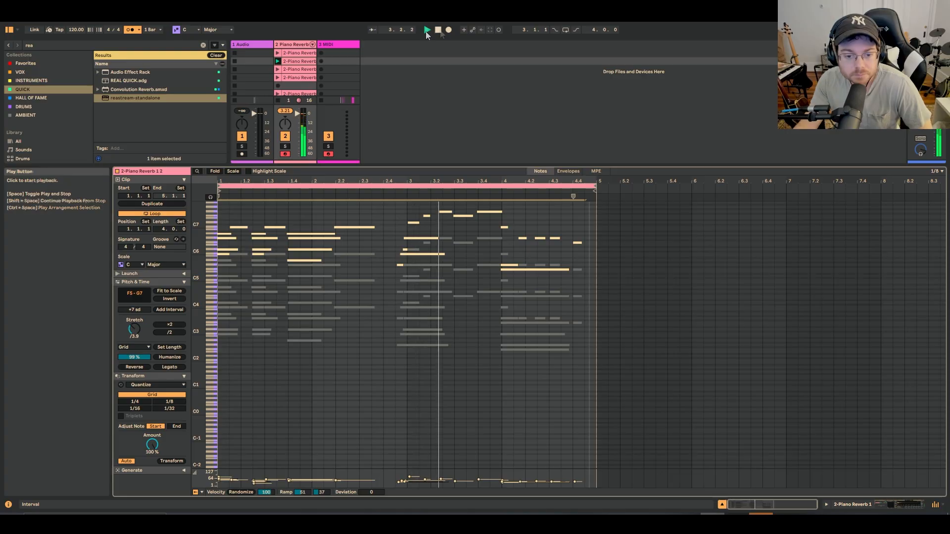
click(438, 30)
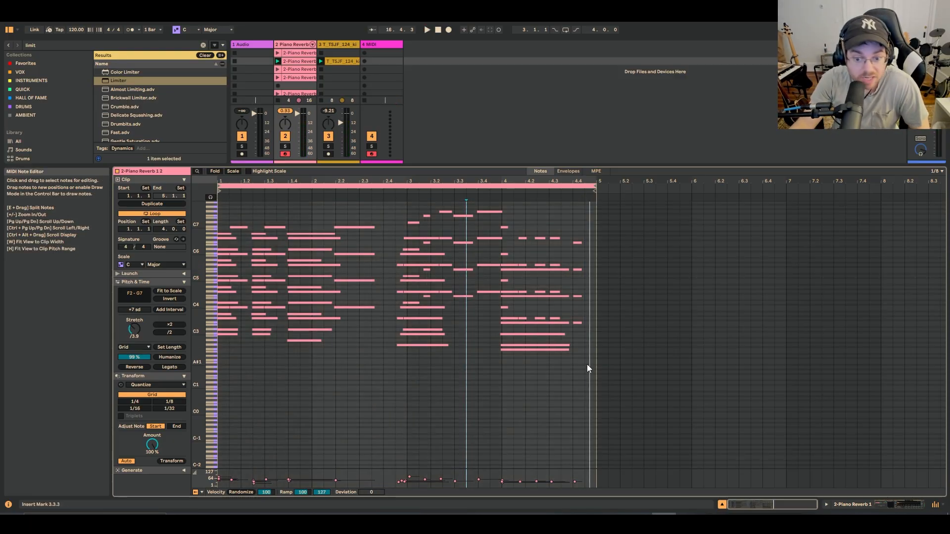
Try humanizing all the notes at 100%, play the result, then undo the humanization and play the clip again
drag(587, 364, 219, 197)
click(287, 371)
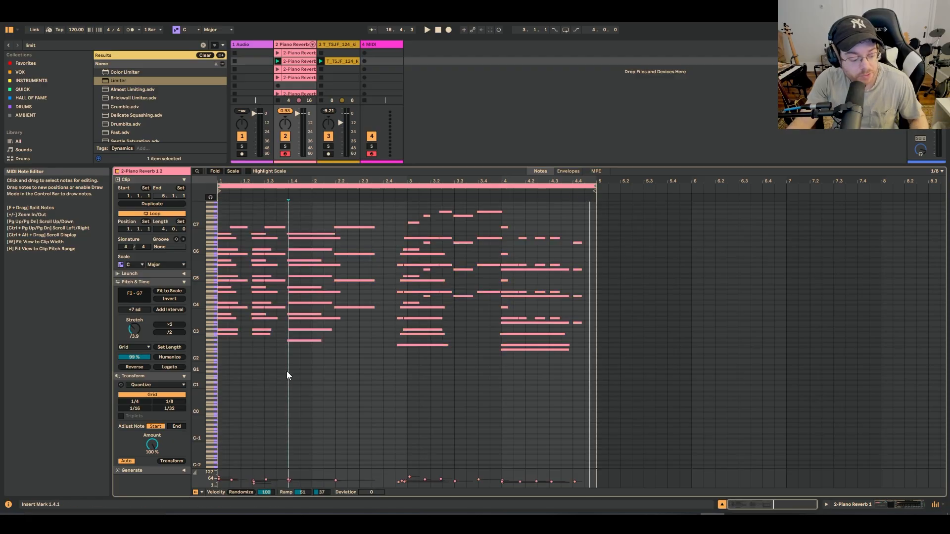
key(ctrl+a)
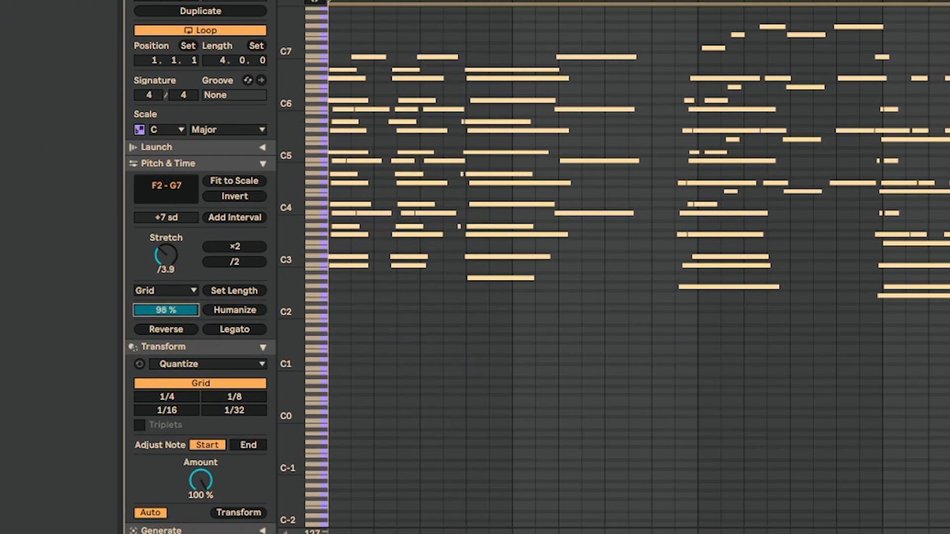
drag(197, 313, 197, 309)
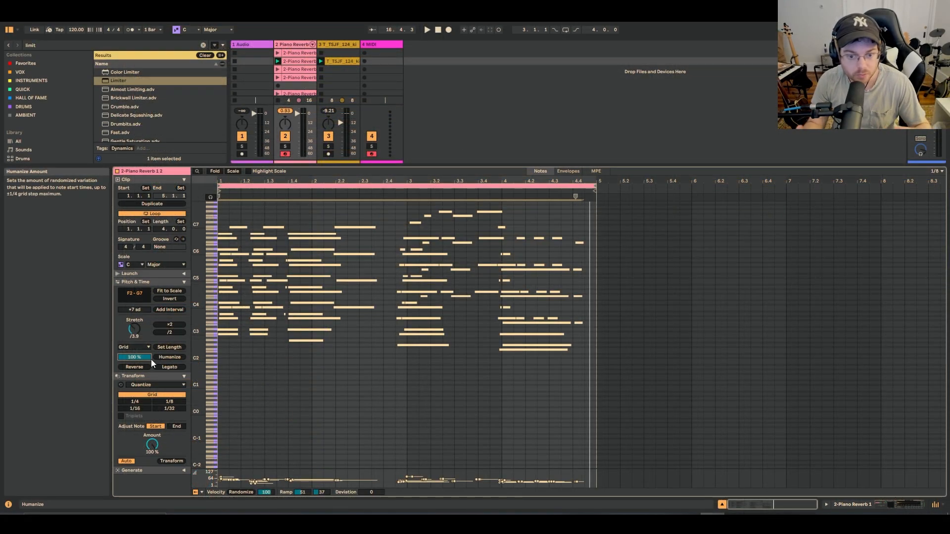
key(space)
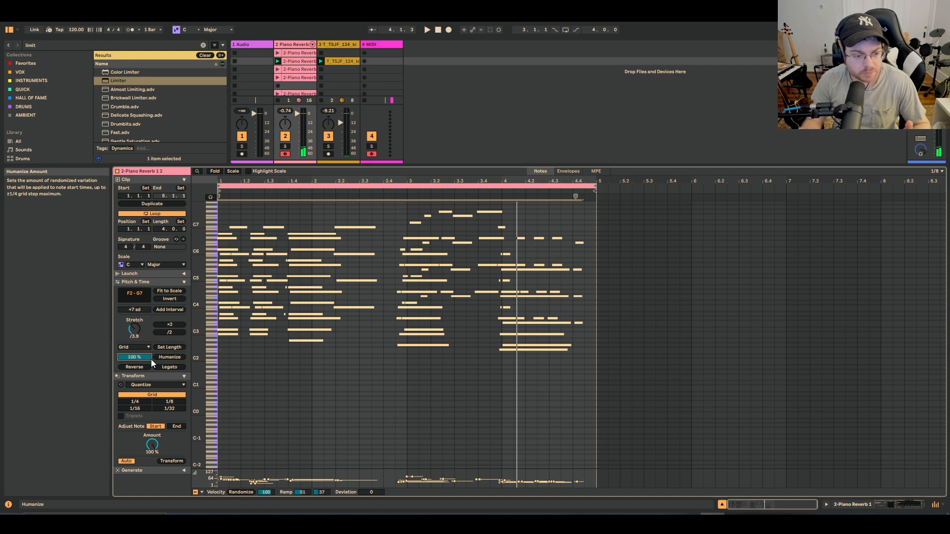
key(ctrl+z)
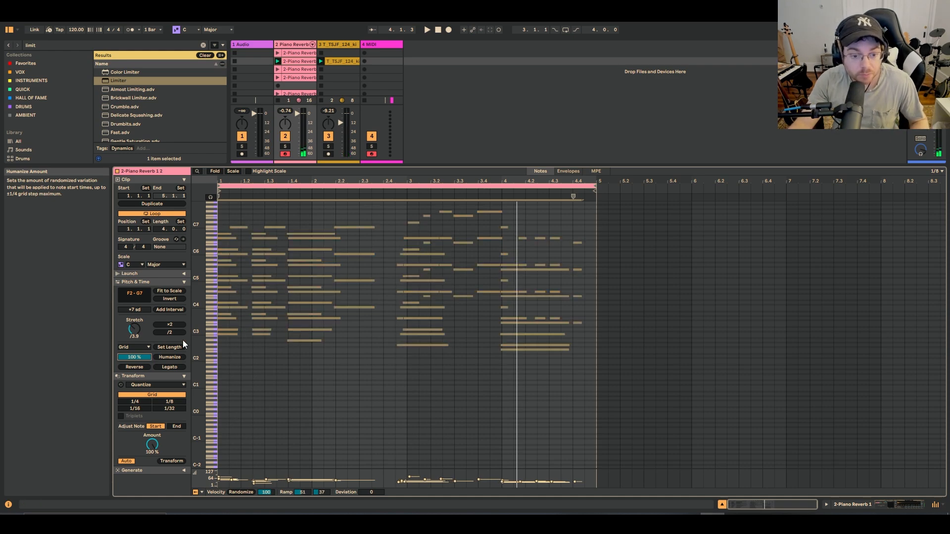
key(space)
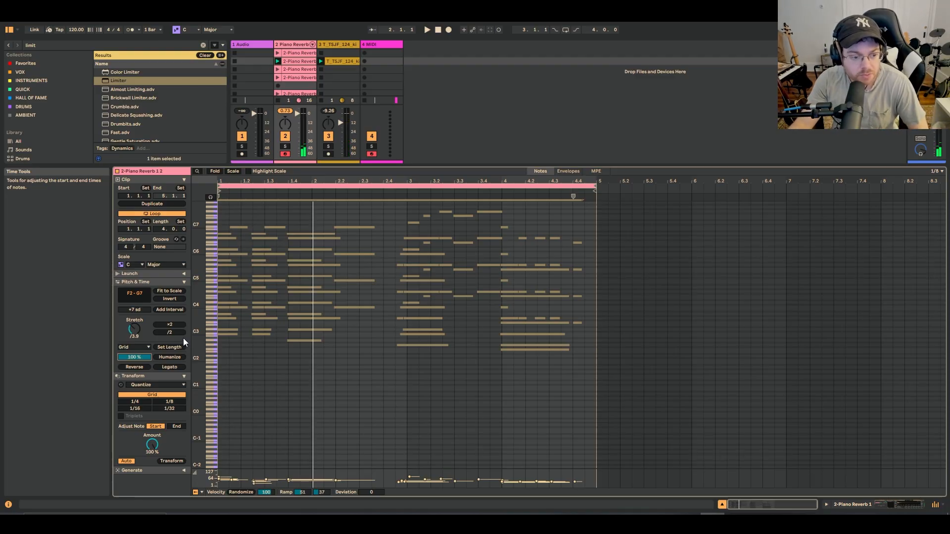
Compress all the notes in time with the stretch factor so the four-bar phrase fits into the first bar
click(407, 355)
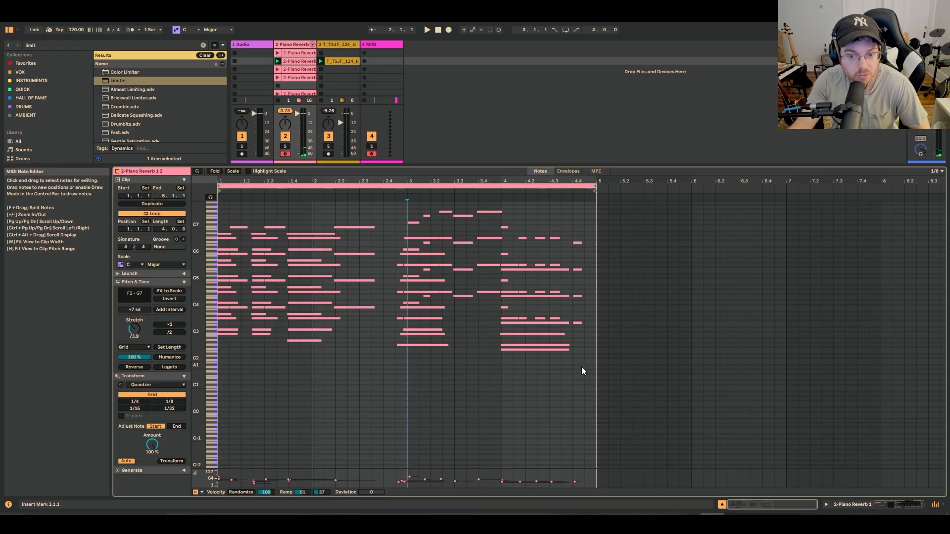
key(ctrl+a)
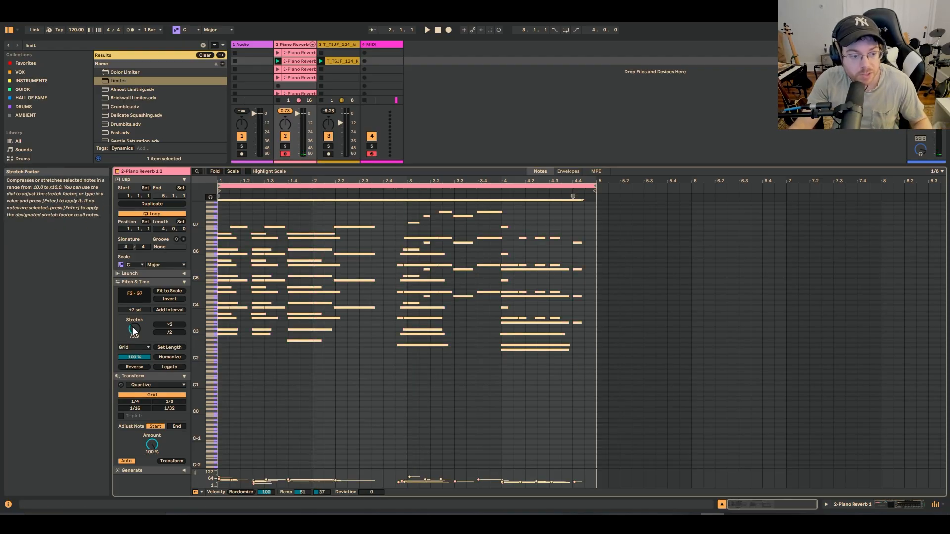
drag(133, 331, 134, 361)
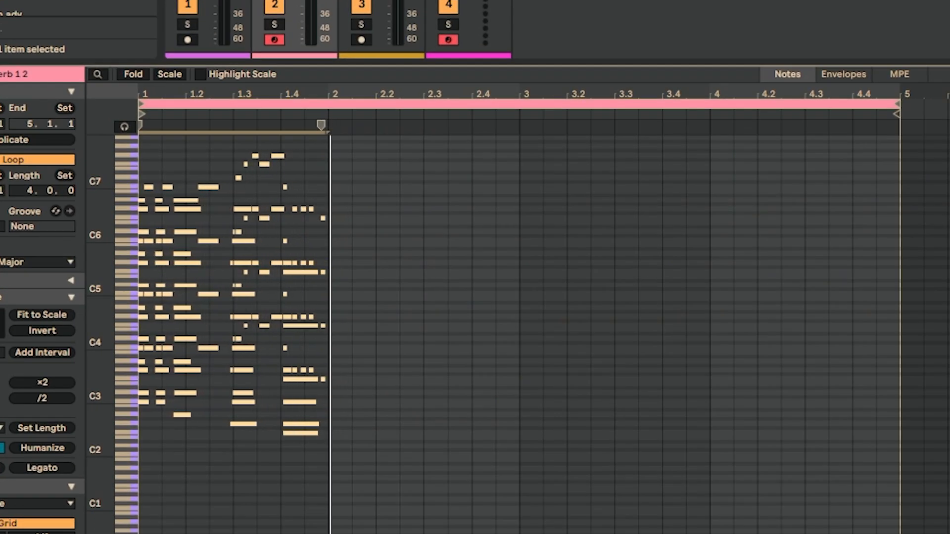
drag(1, 391, 1, 390)
Shorten the clip's loop to one bar, ending at 2.1.1, and play it
drag(897, 103, 559, 118)
drag(558, 118, 351, 122)
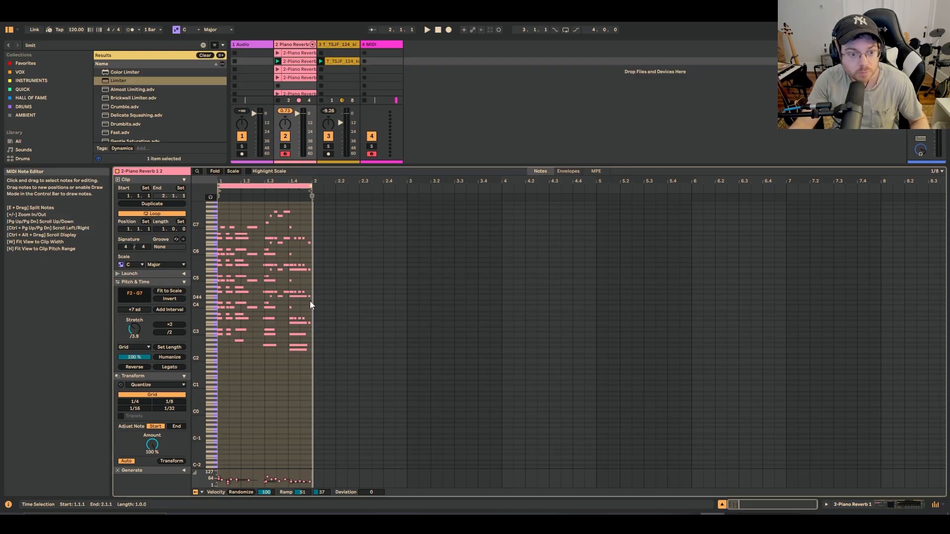
key(space)
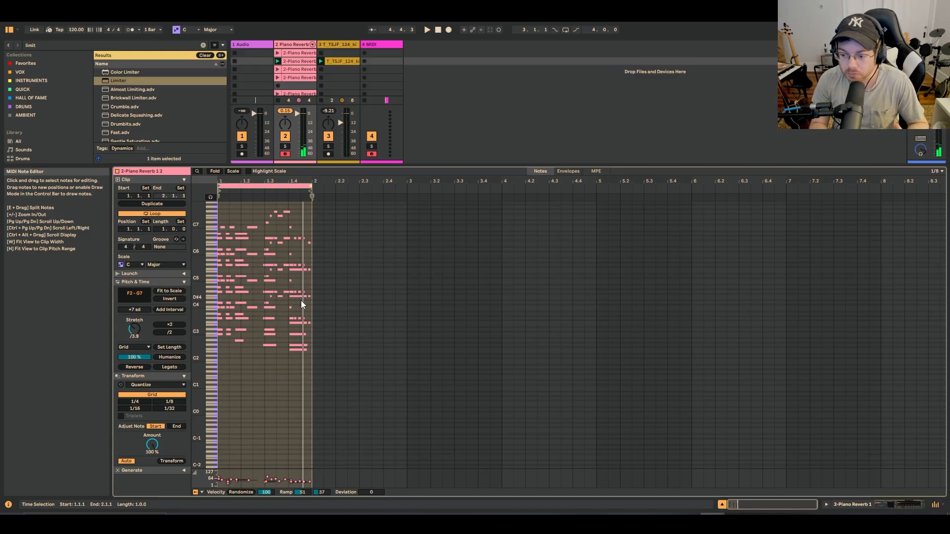
Quantize all the notes in the one-bar clip to the grid and play it
click(269, 385)
key(ctrl+a)
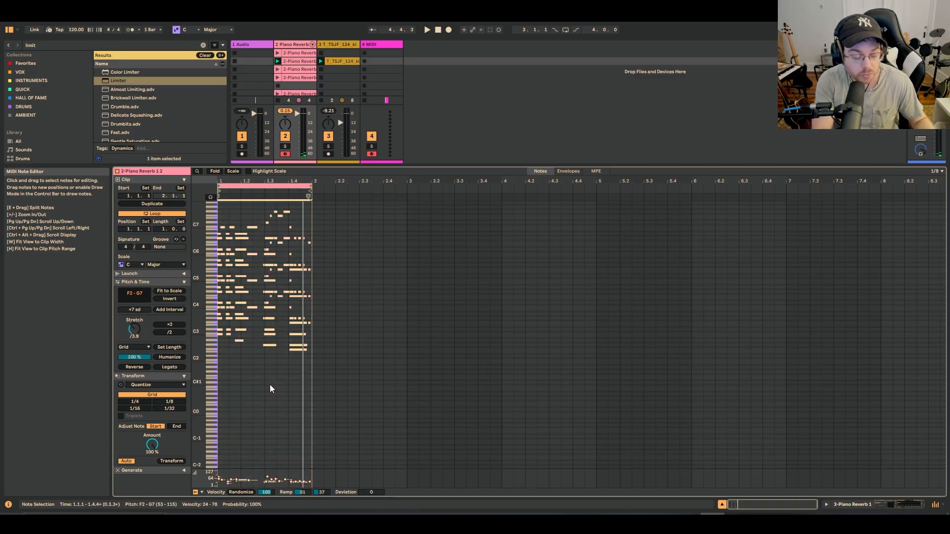
key(ctrl+u)
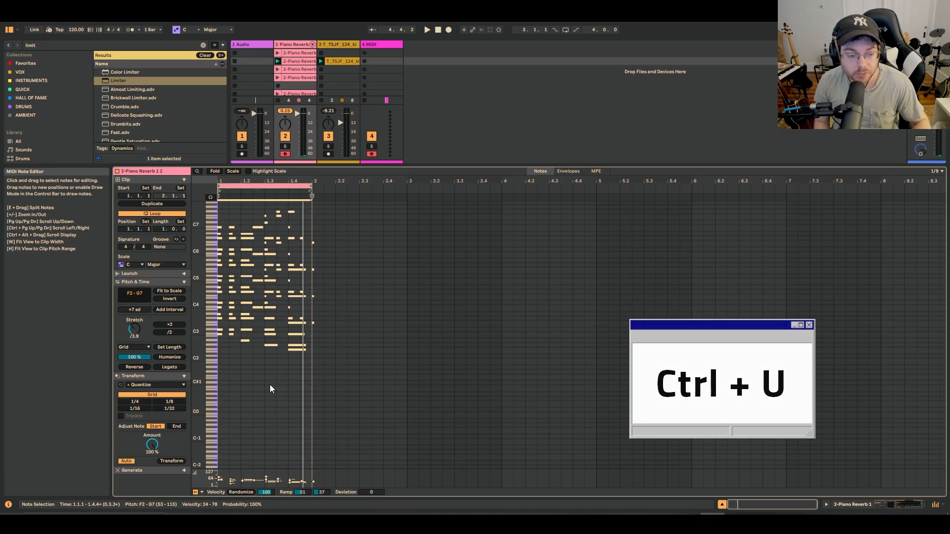
key(space)
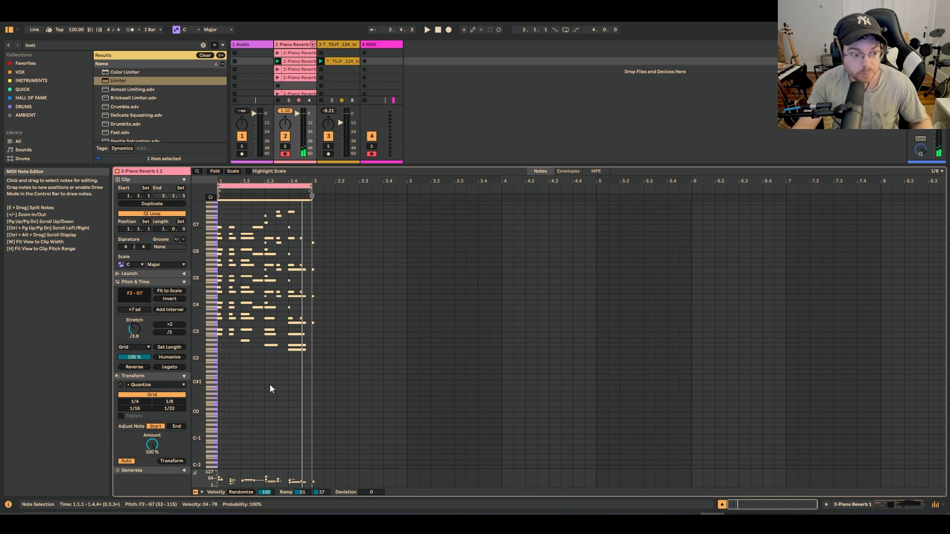
Try humanizing the quantized notes at 100% and then at a lower amount, play the result, and undo the humanization
click(179, 358)
key(space)
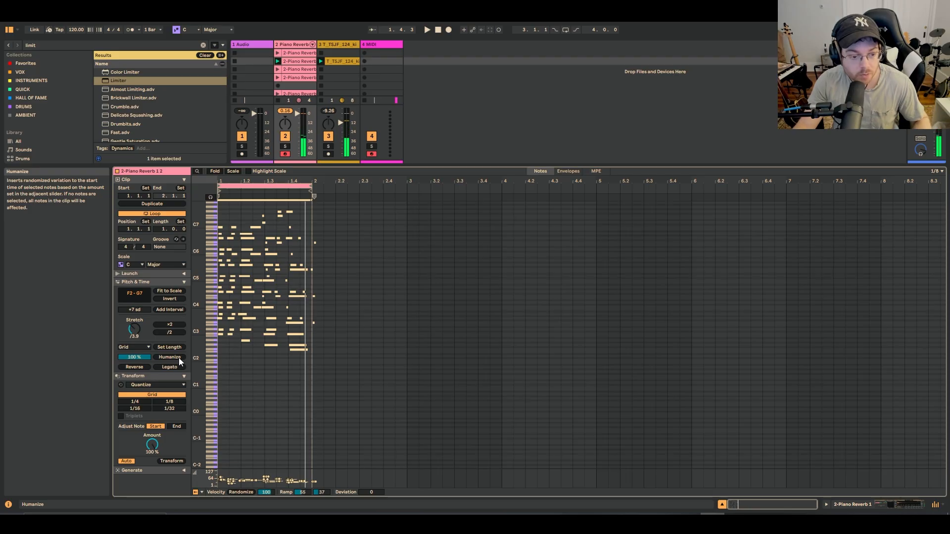
drag(139, 358, 140, 378)
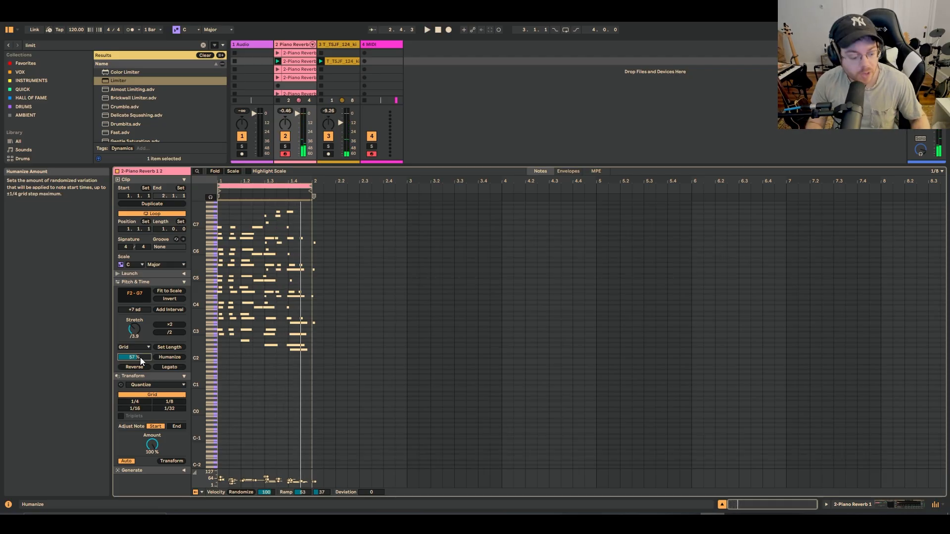
key(ctrl+z)
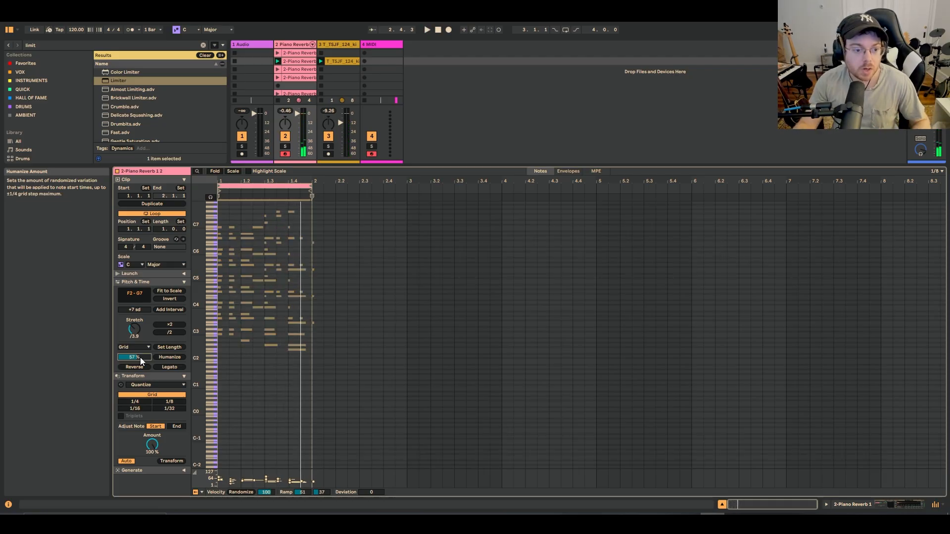
Undo the quantization of the one-bar clip and play the notes with their original timing
key(space)
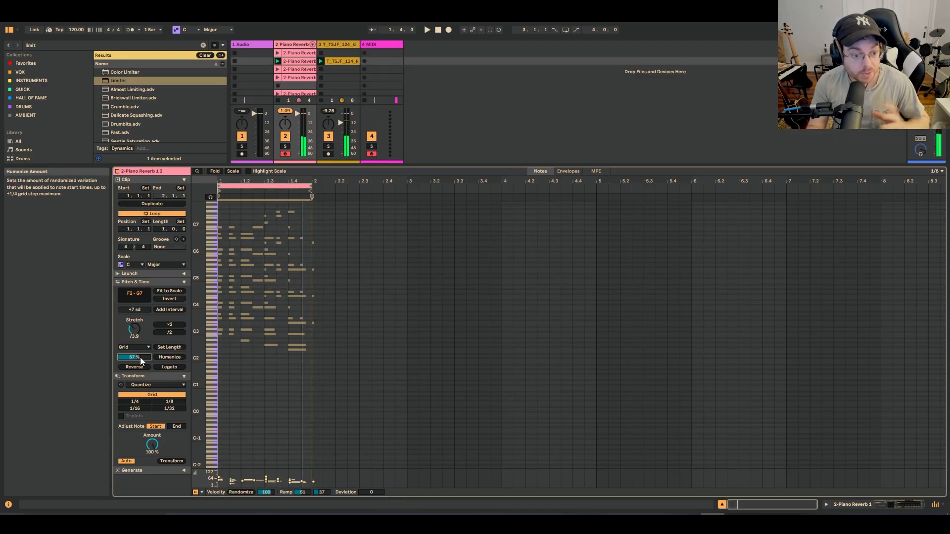
key(ctrl+z)
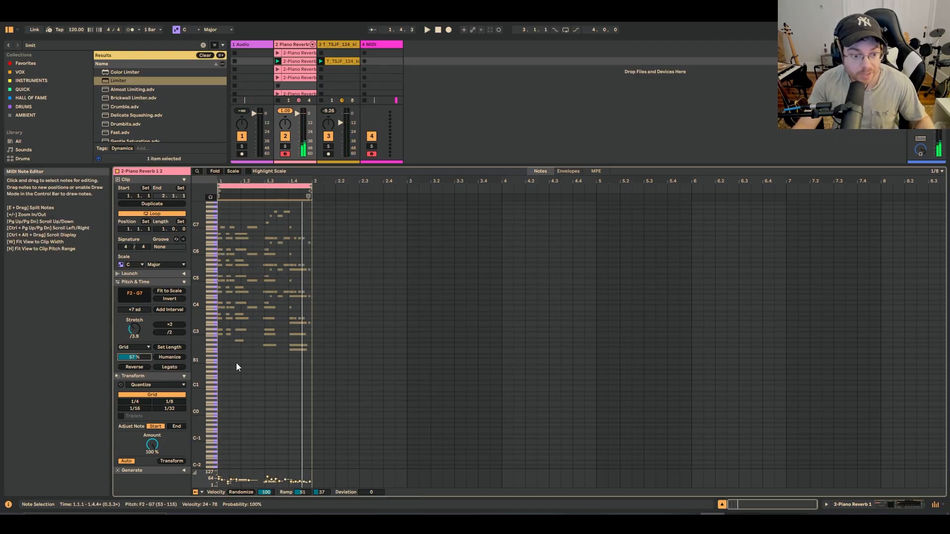
key(space)
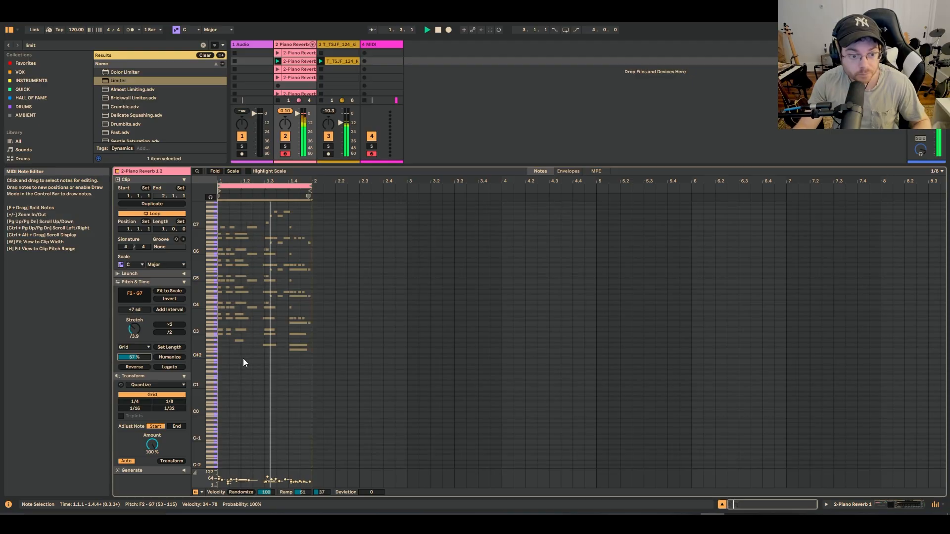
Narrow the clip's grid to 1/16, quantize all the notes to it and play the clip
click(243, 358)
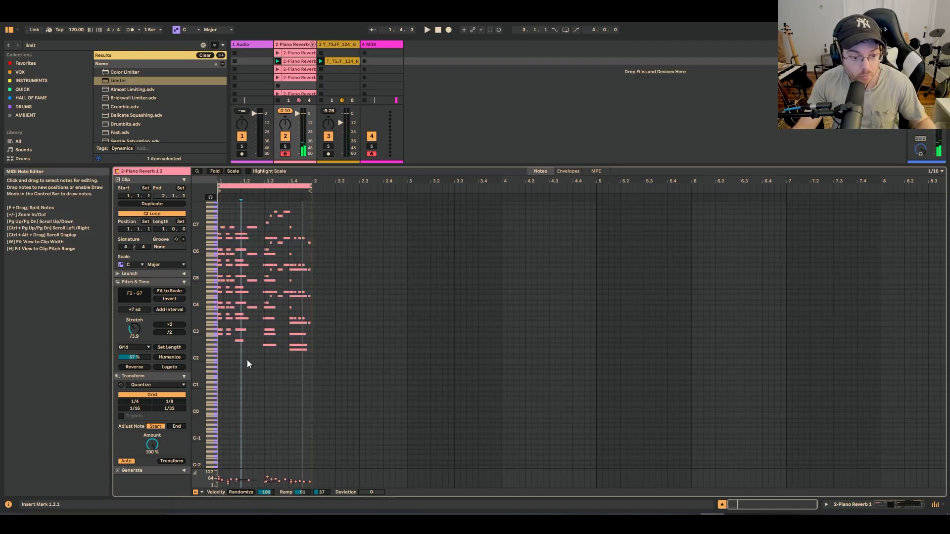
key(ctrl+1)
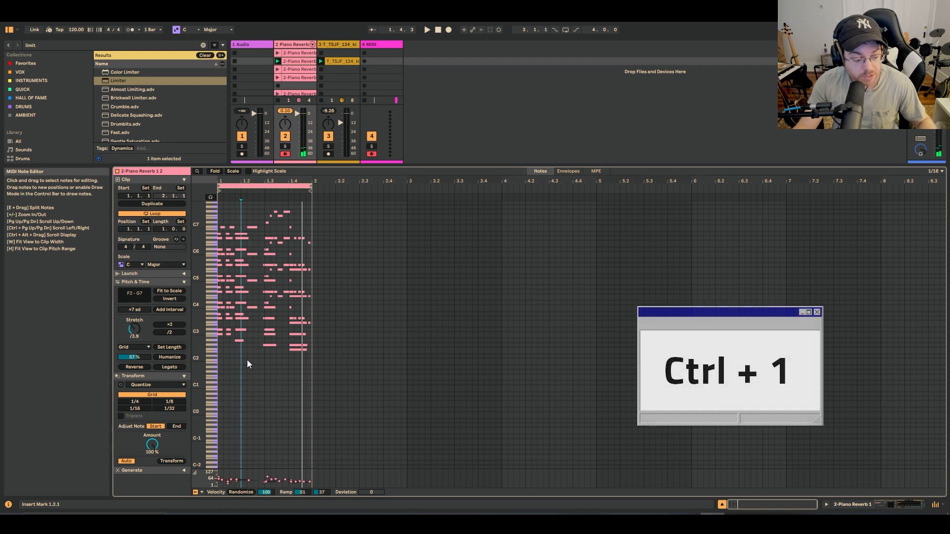
key(ctrl+a)
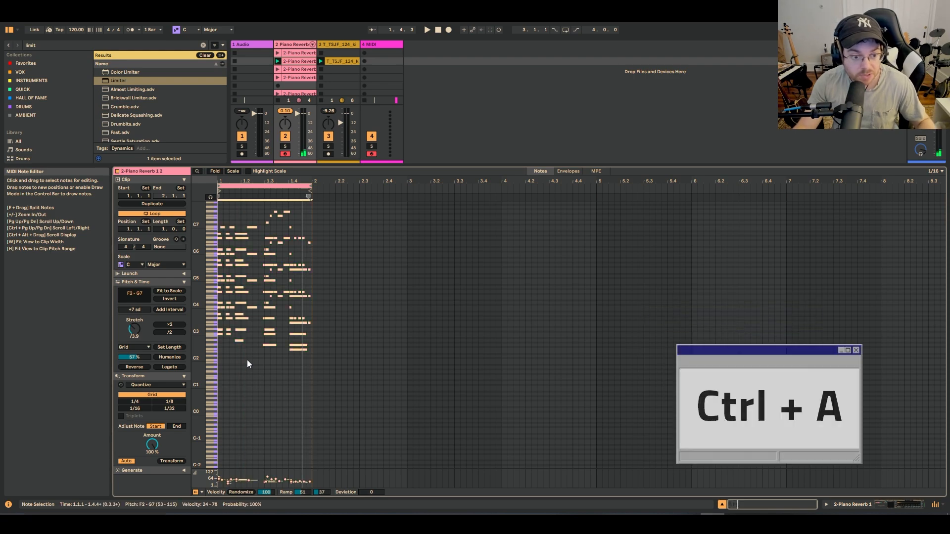
key(ctrl+u)
key(space)
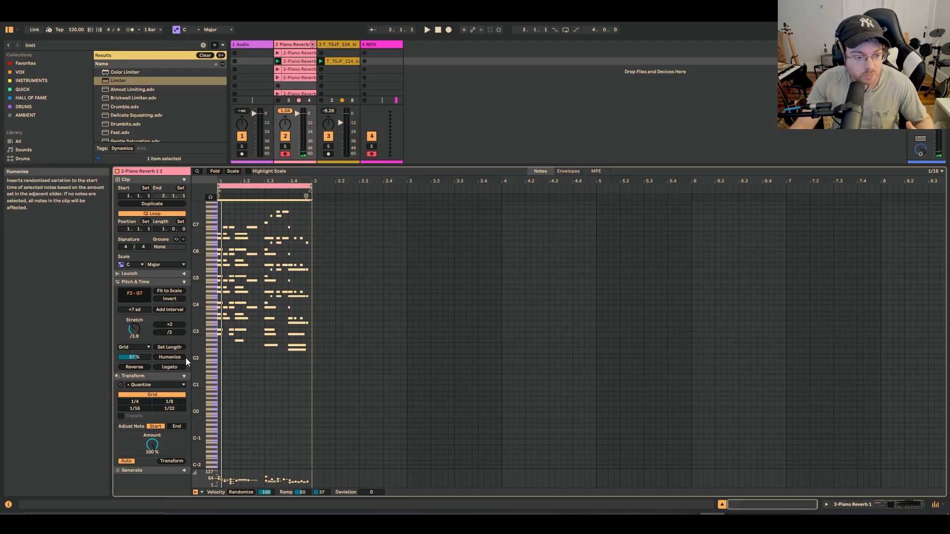
Reverse the notes in the clip, apply Legato to them and play the result
click(144, 366)
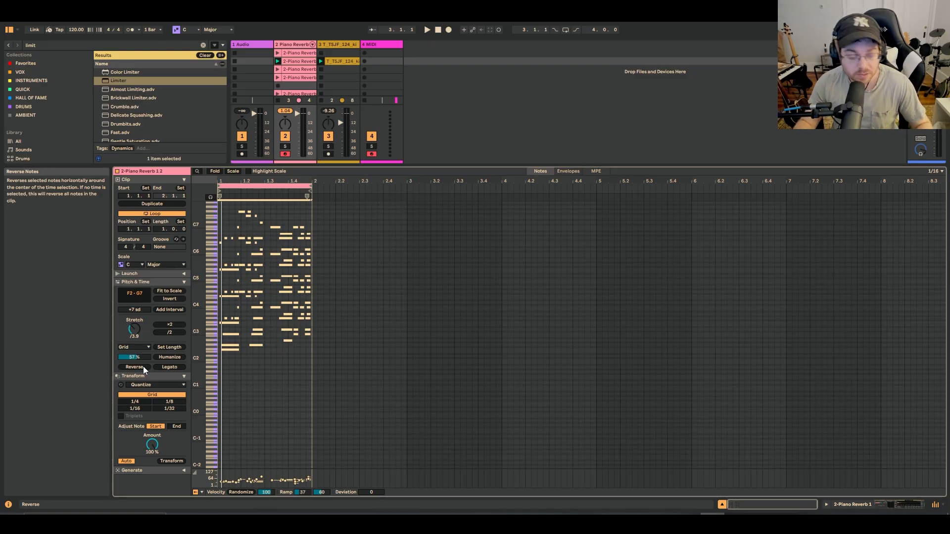
key(space)
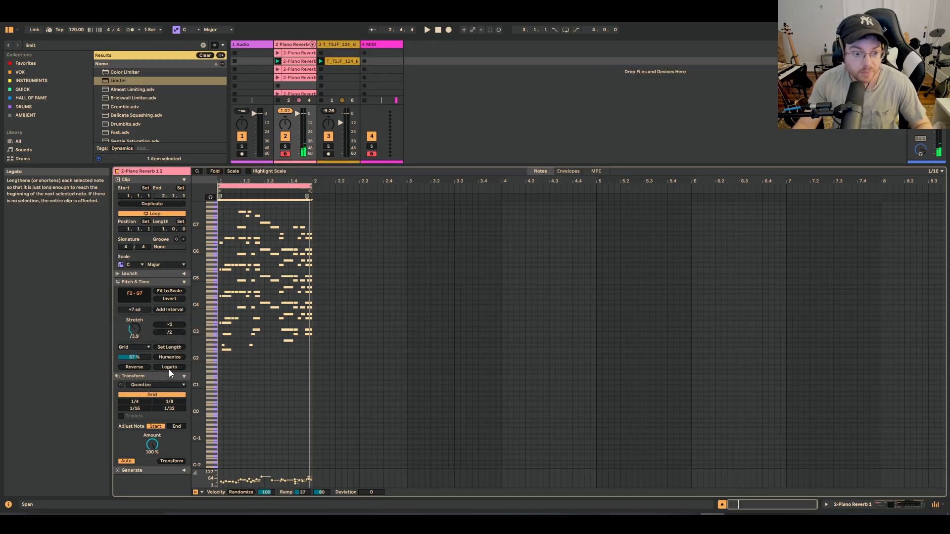
key(space)
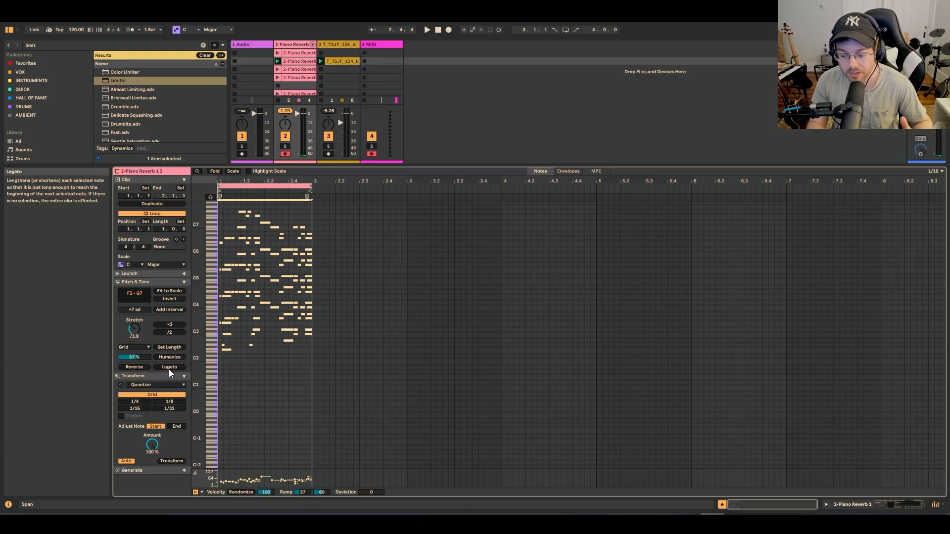
Widen the clip's grid to 1/8, quantize the reversed legato notes to it and play the clip
key(ctrl+2)
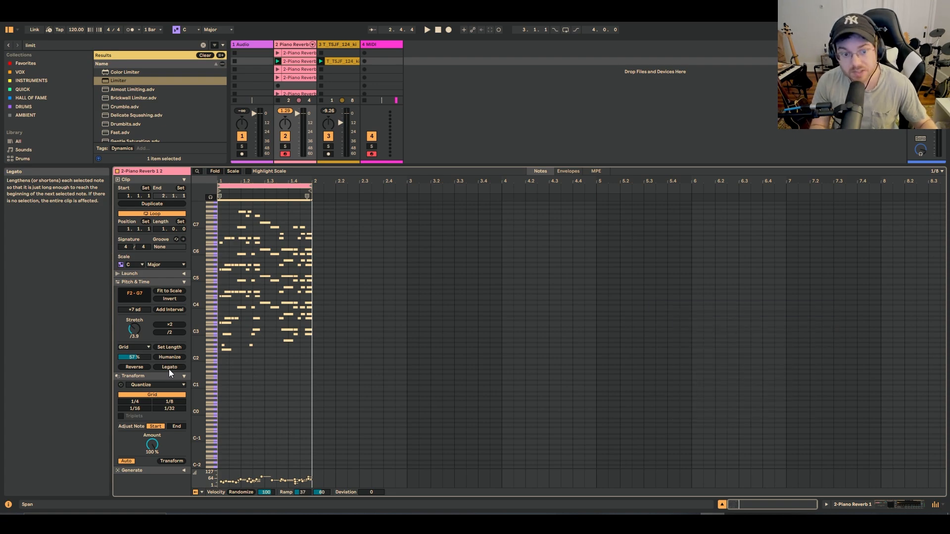
key(ctrl+u)
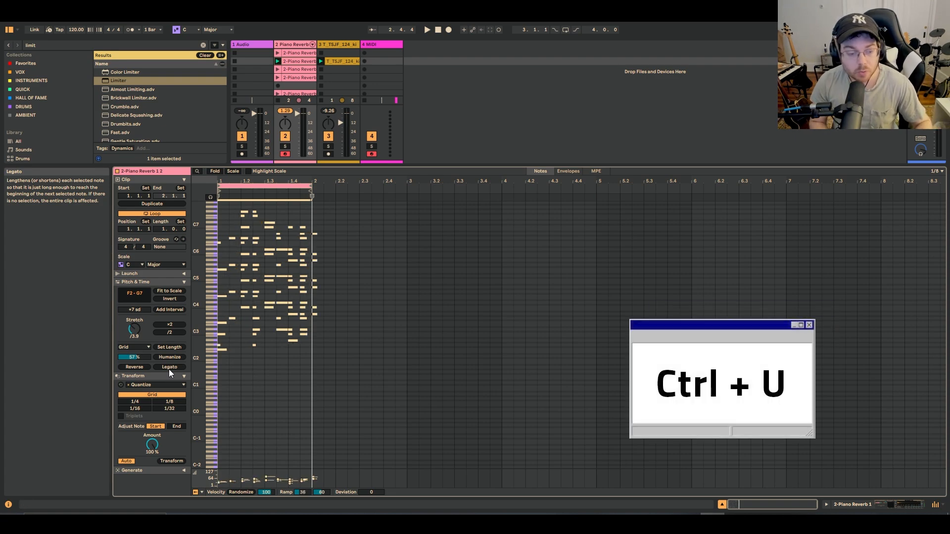
key(space)
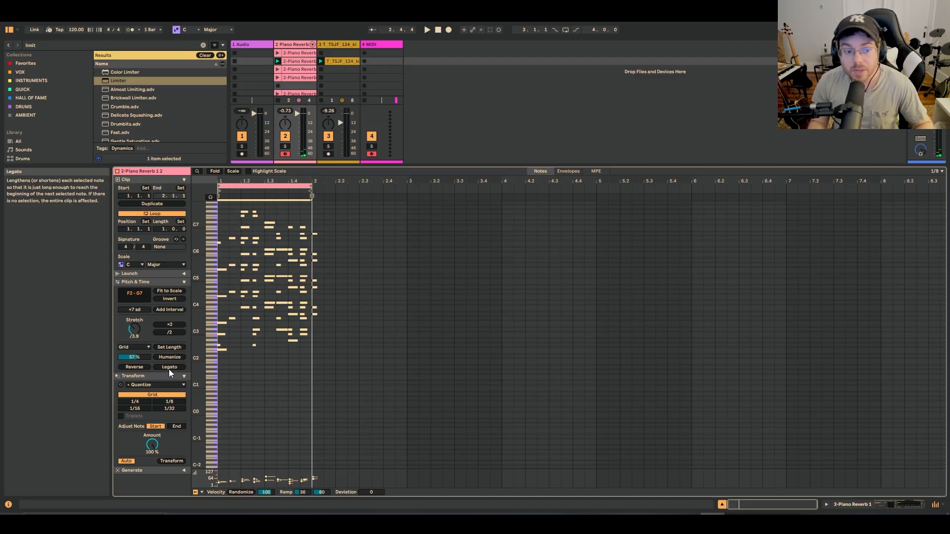
key(space)
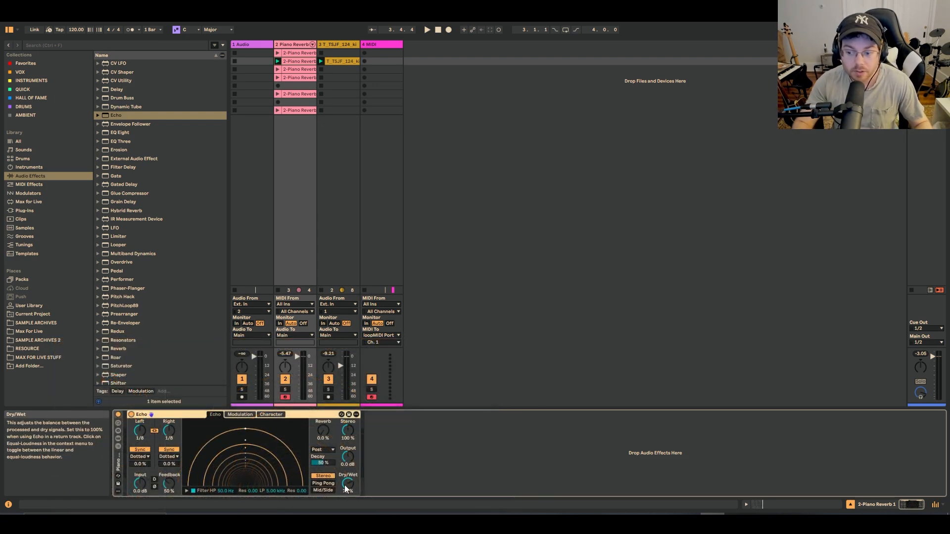
View the piano clip's notes and its Echo device during playback, and search the audio effects for "lfo"
key(shift+Tab)
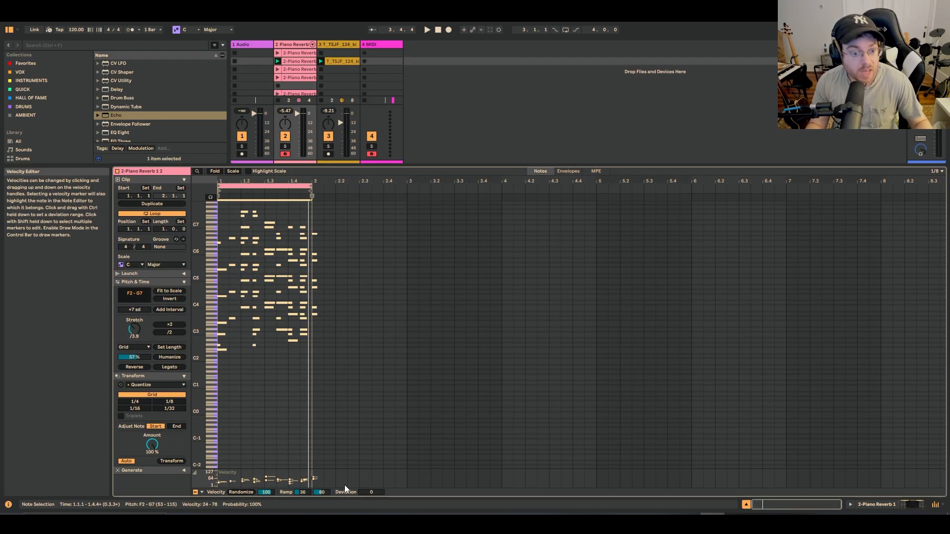
key(shift+Tab)
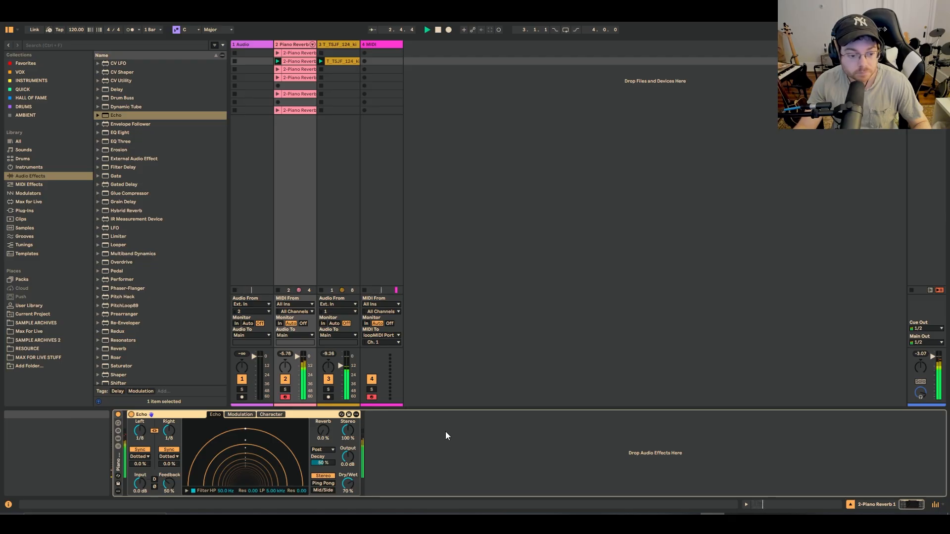
key(ctrl+f)
text(lfo)
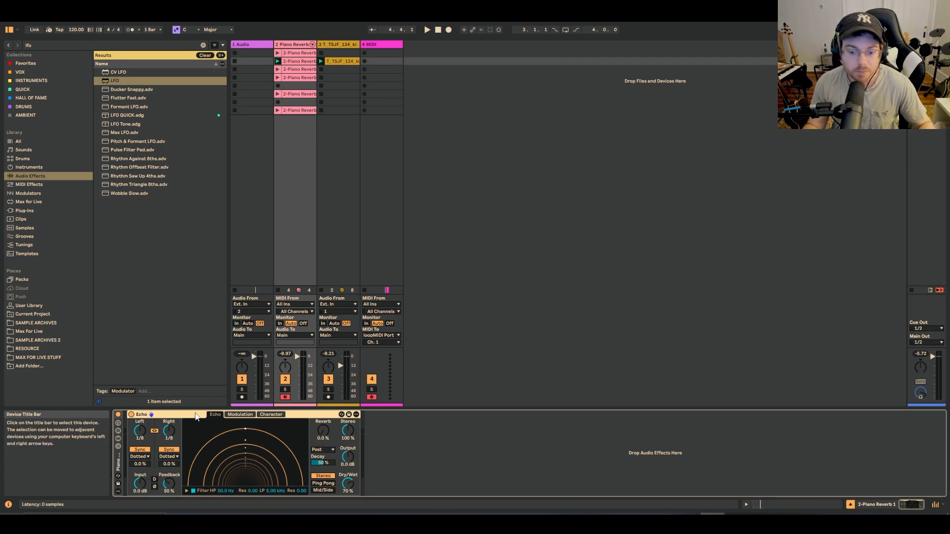
key(space)
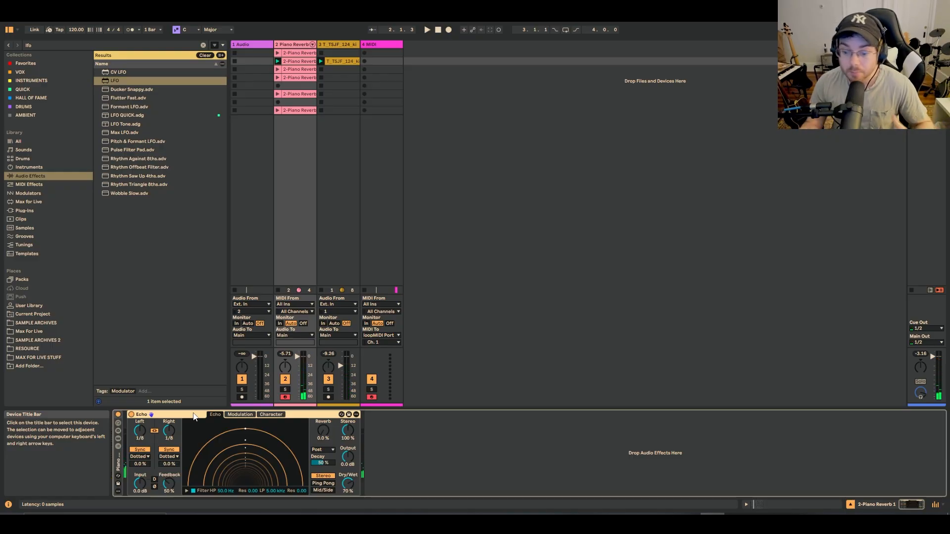
Find the Utility effect, add it after Echo on the piano track and try its gain down to -inf dB
click(202, 55)
text(utl)
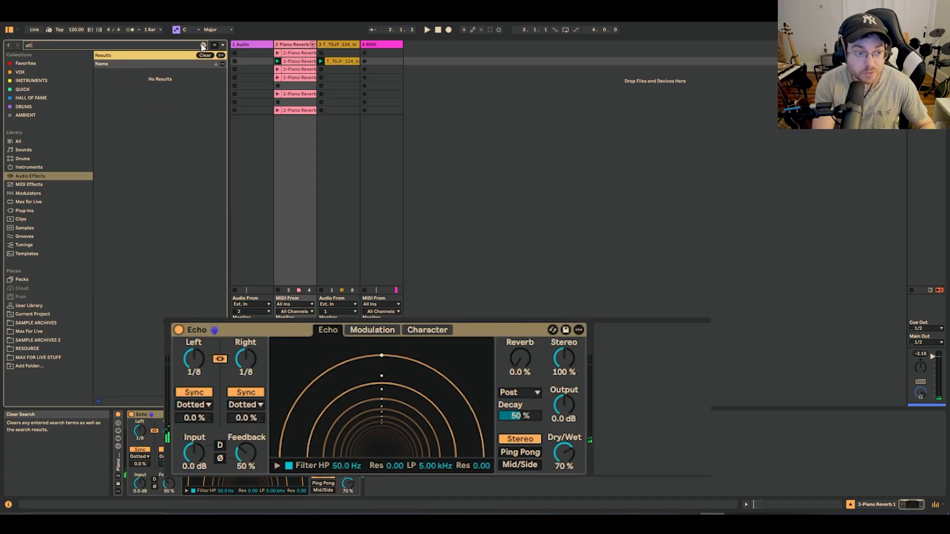
key(BackSpace)
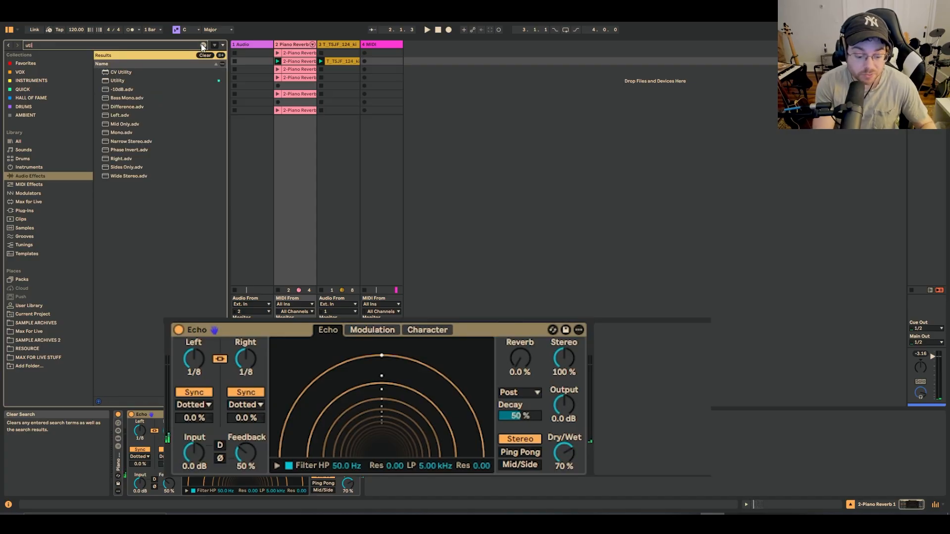
click(122, 83)
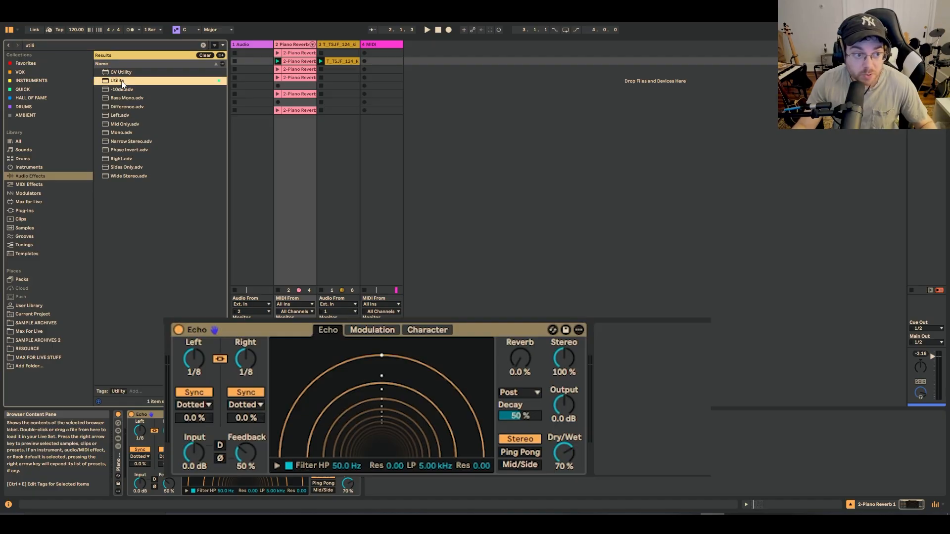
drag(136, 86, 639, 330)
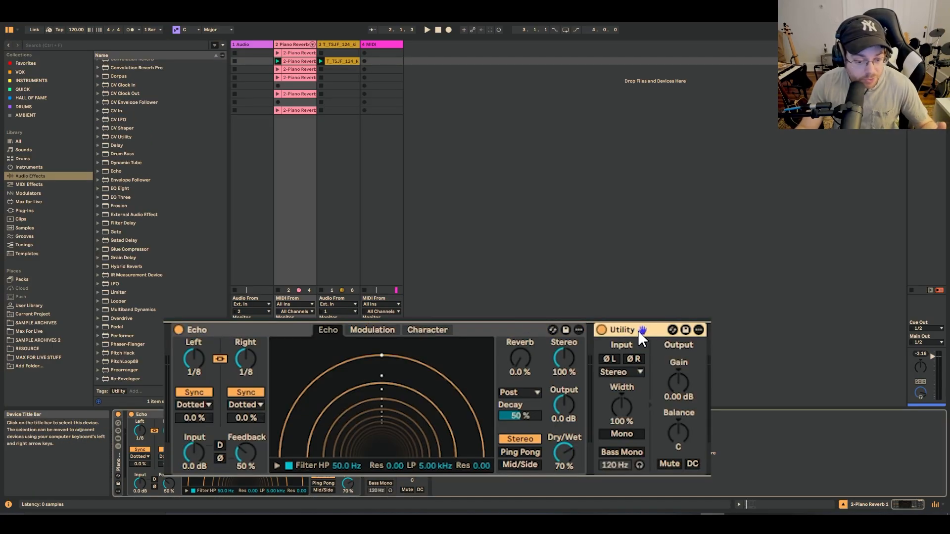
drag(675, 388, 672, 403)
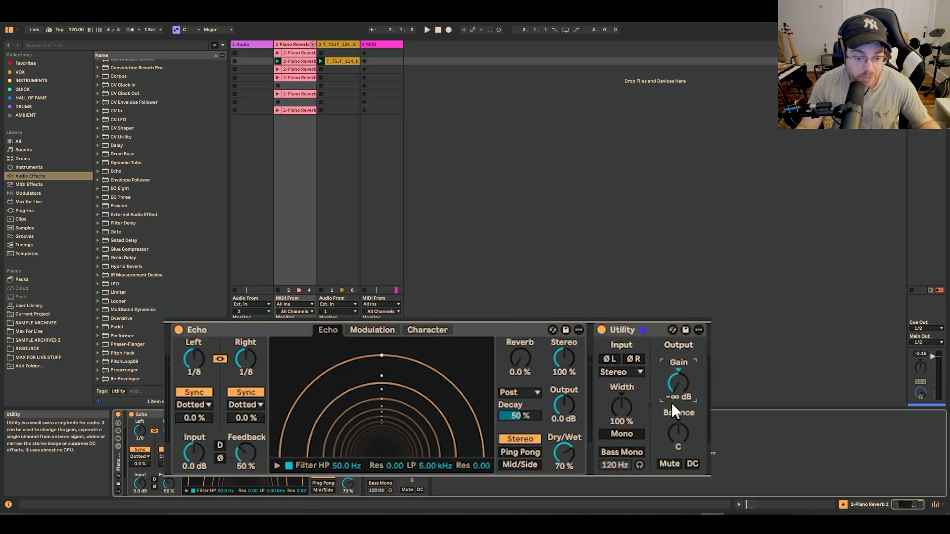
Find the LFO device in the audio effects and add it after Utility on the piano track
click(135, 46)
text(lflo)
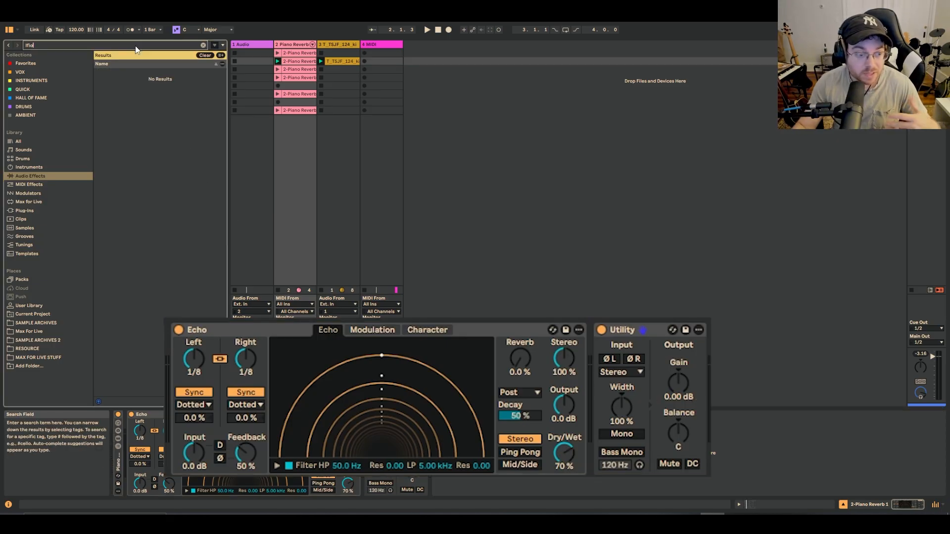
text(o)
click(119, 80)
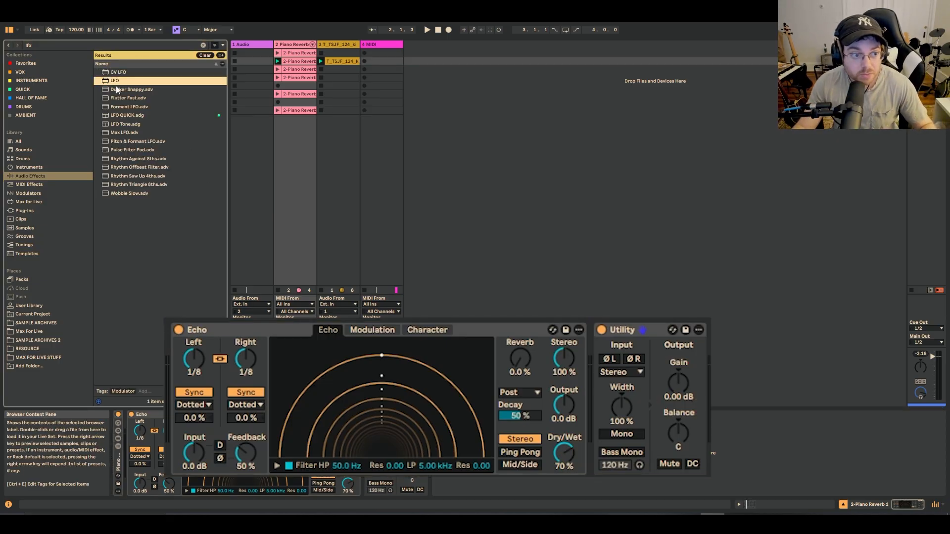
key(Return)
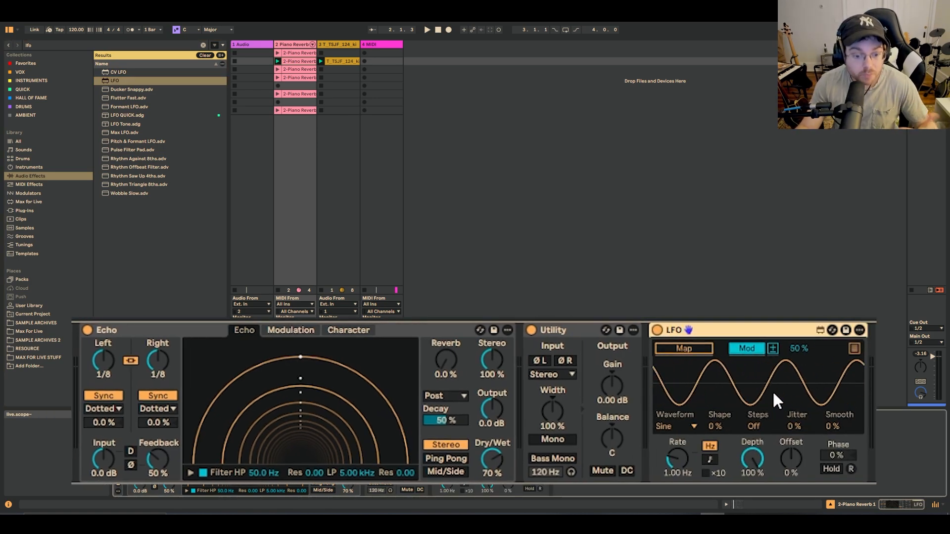
Set the LFO's waveform to Down and sync its rate to the tempo at 1/4
click(682, 426)
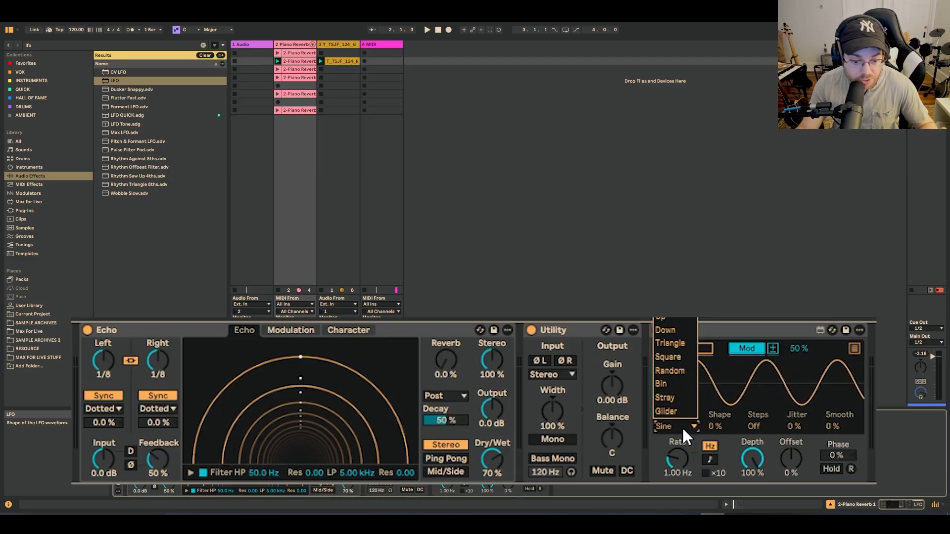
click(683, 332)
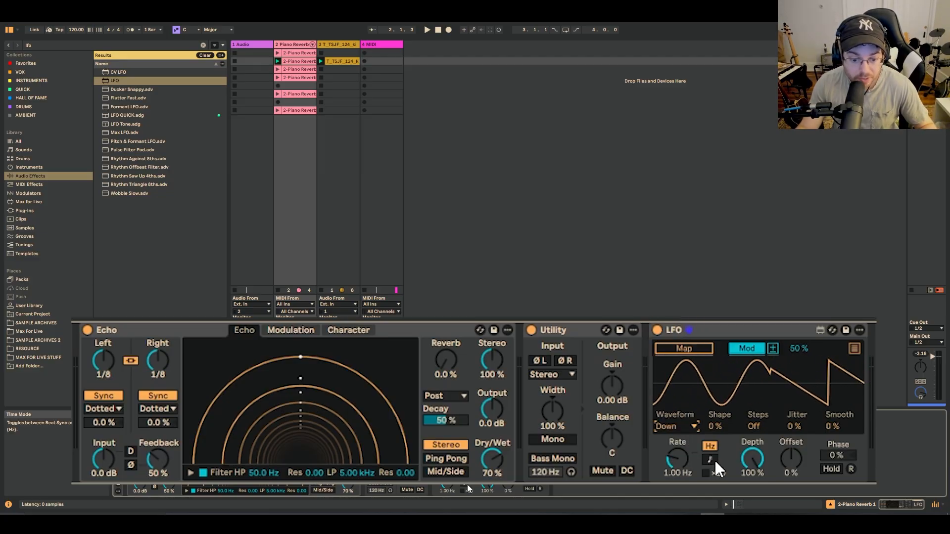
click(711, 460)
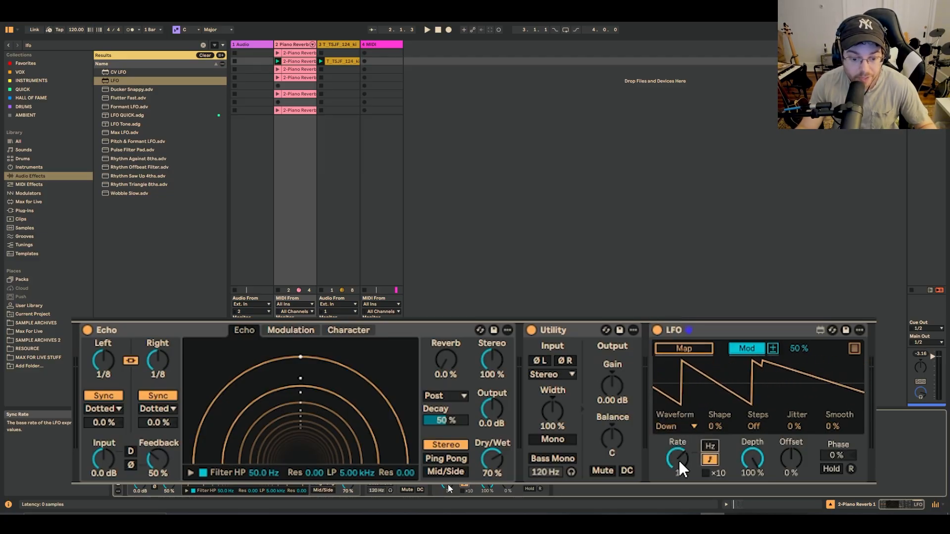
drag(679, 460, 679, 477)
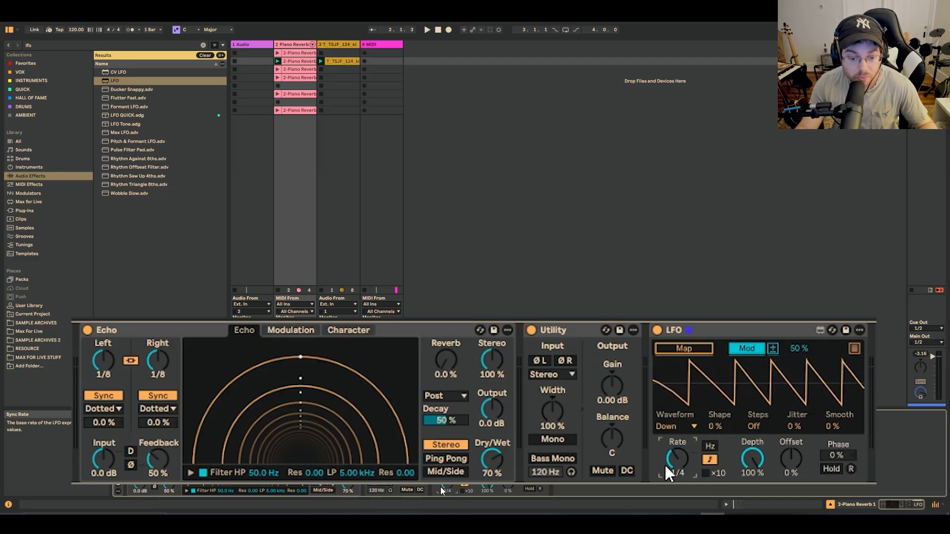
Map the LFO to Utility's gain using unipolar modulation with an amount of -50%
click(695, 346)
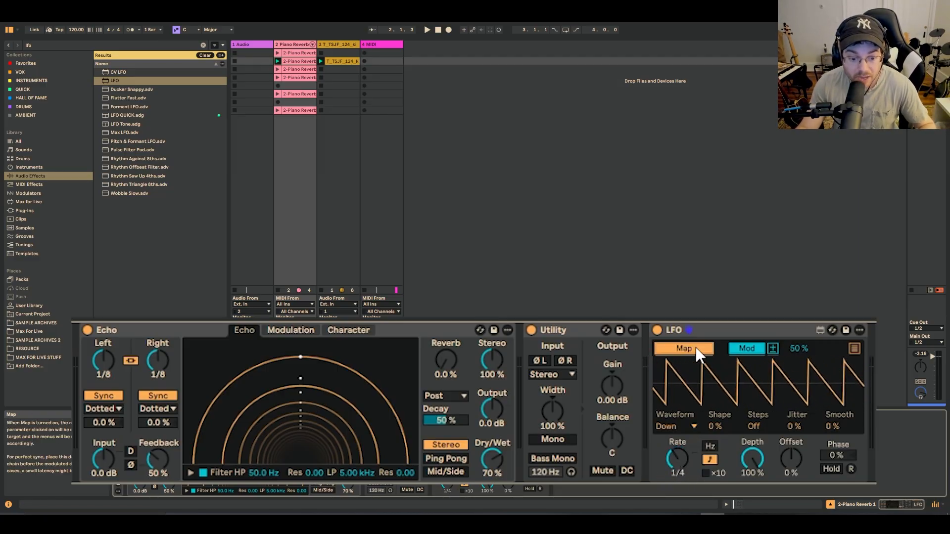
click(610, 391)
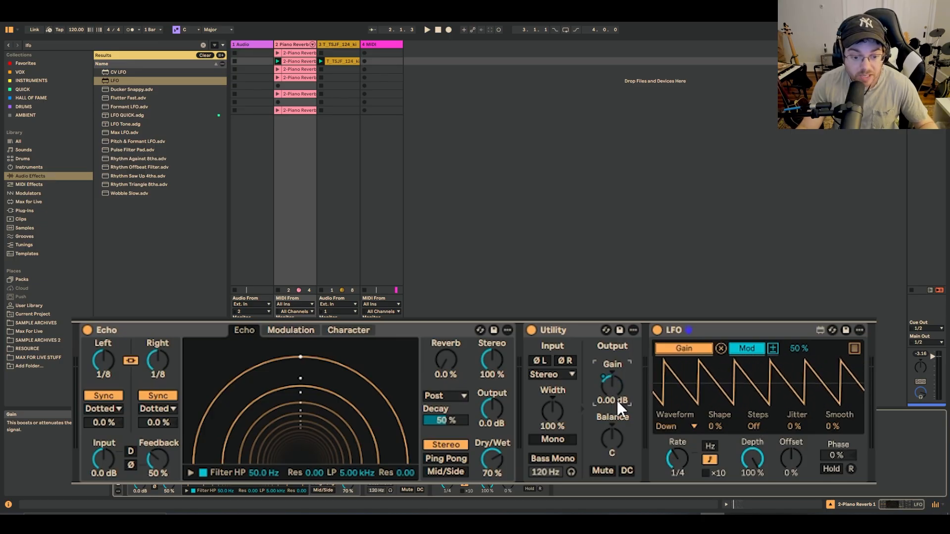
click(773, 346)
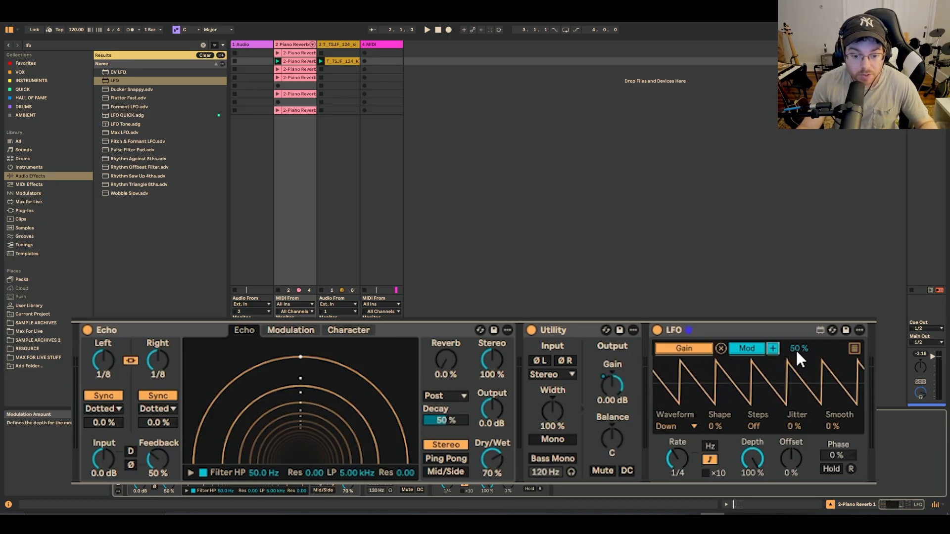
text(-50)
key(Return)
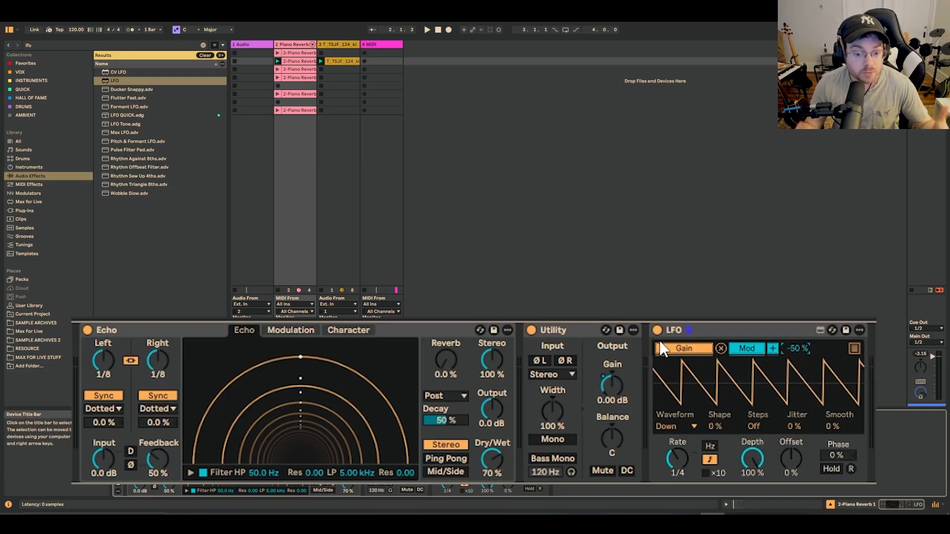
Start playback and adjust the LFO's depth to about 64.6% and its smoothing to 35%
click(426, 30)
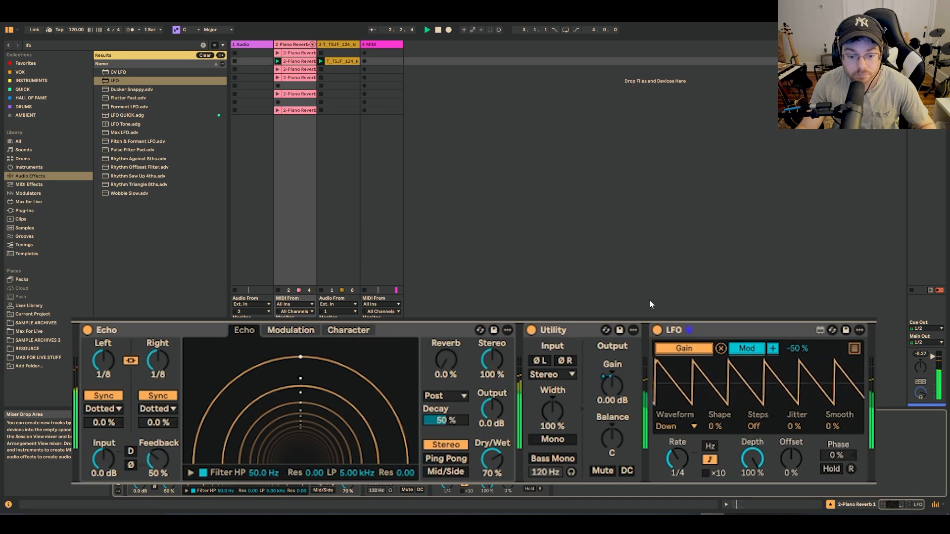
drag(751, 459, 752, 494)
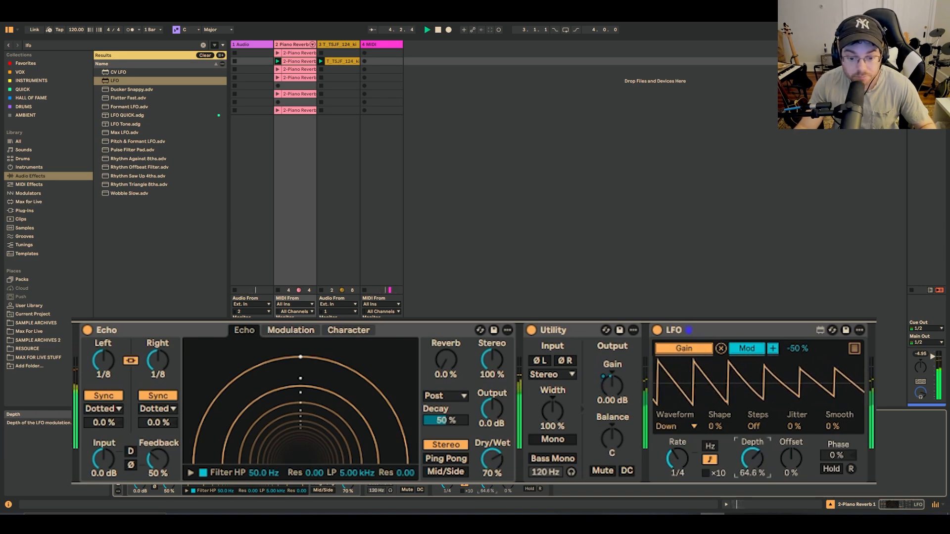
drag(833, 428, 833, 405)
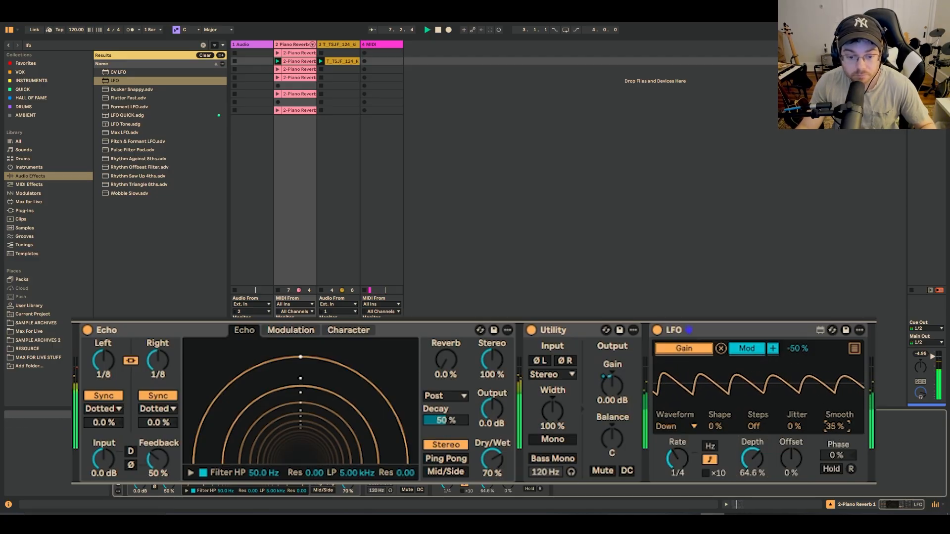